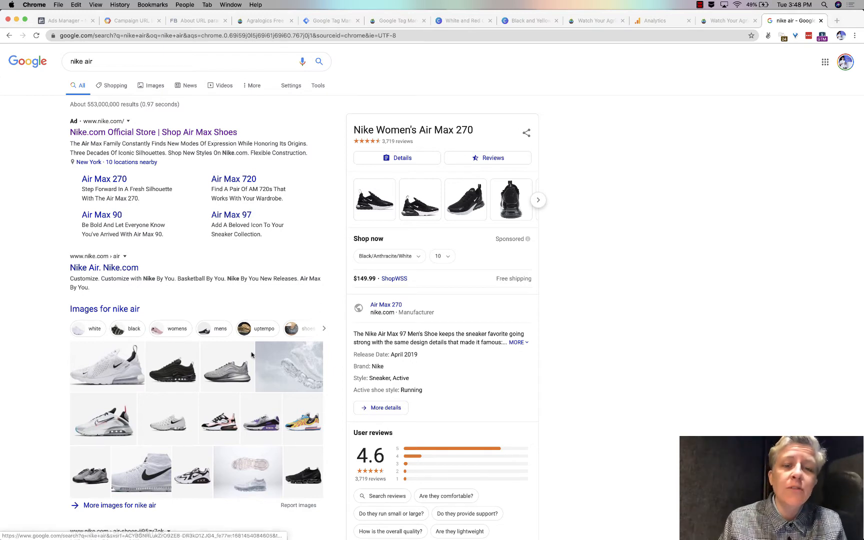
# Open the Nike.com Air Max ad result, examine the search and gclid tracking parameters in its URL, and close the page.
pyautogui.click(209, 133)
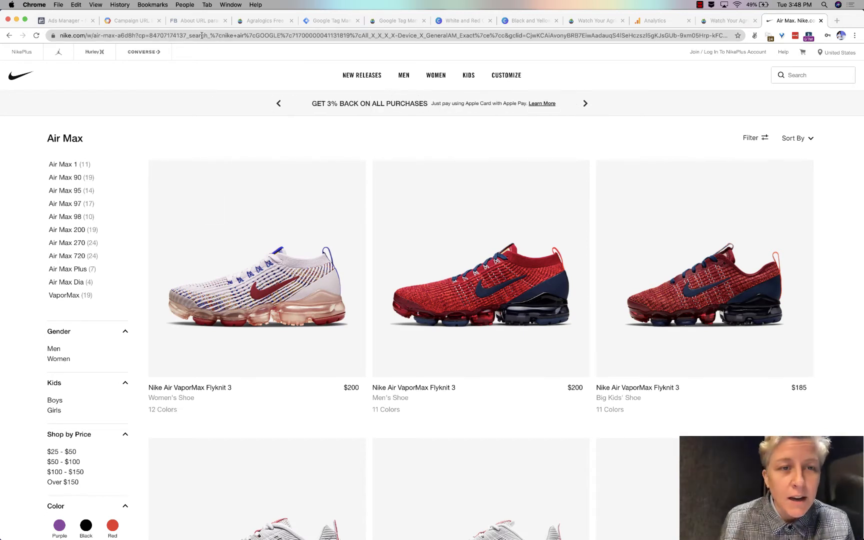
pyautogui.moveTo(183, 36); pyautogui.dragTo(244, 36)
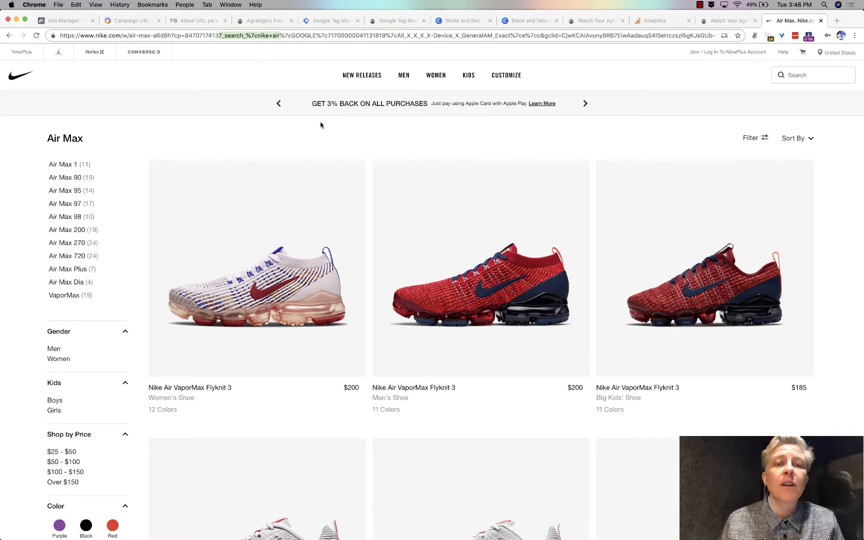
pyautogui.click(172, 35)
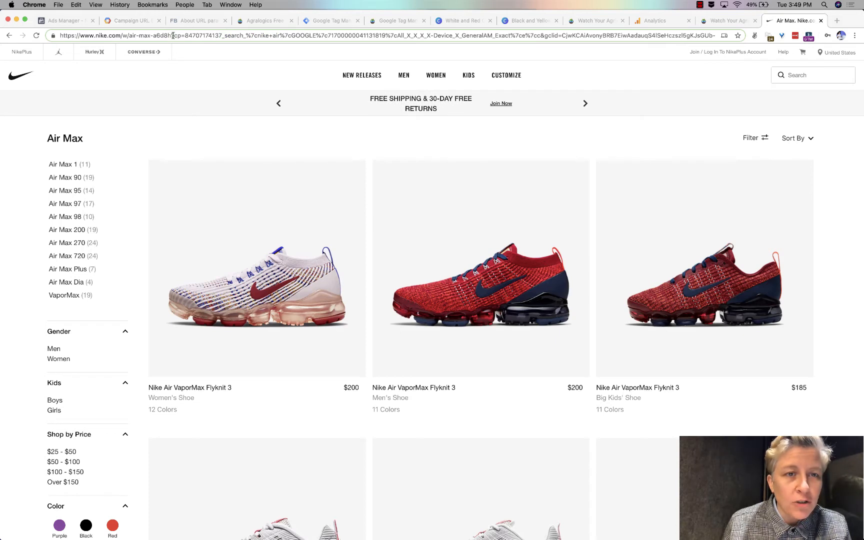
pyautogui.moveTo(178, 35); pyautogui.dragTo(374, 36)
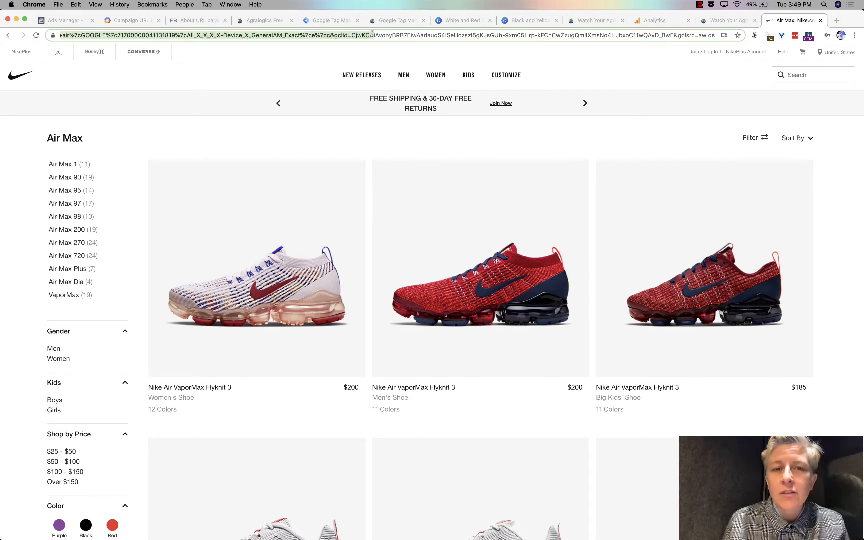
pyautogui.doubleClick(342, 36)
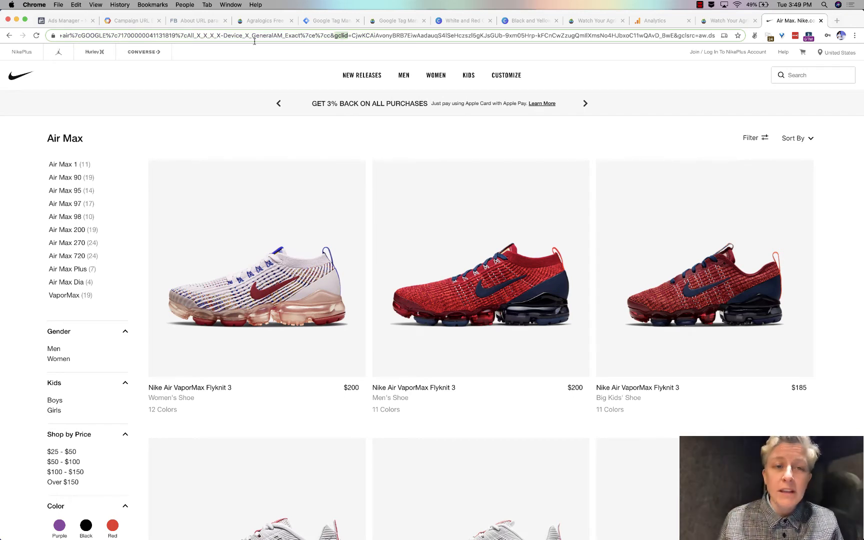
pyautogui.click(119, 39)
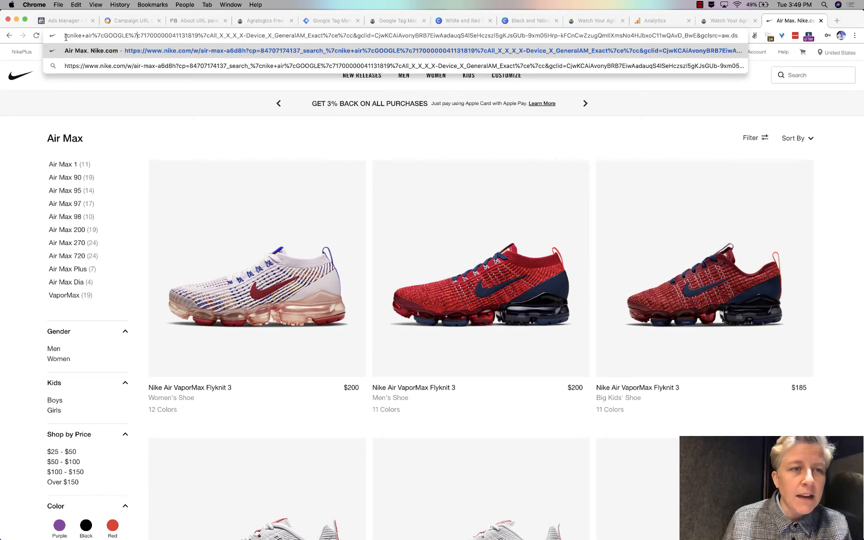
pyautogui.moveTo(65, 36); pyautogui.dragTo(126, 38)
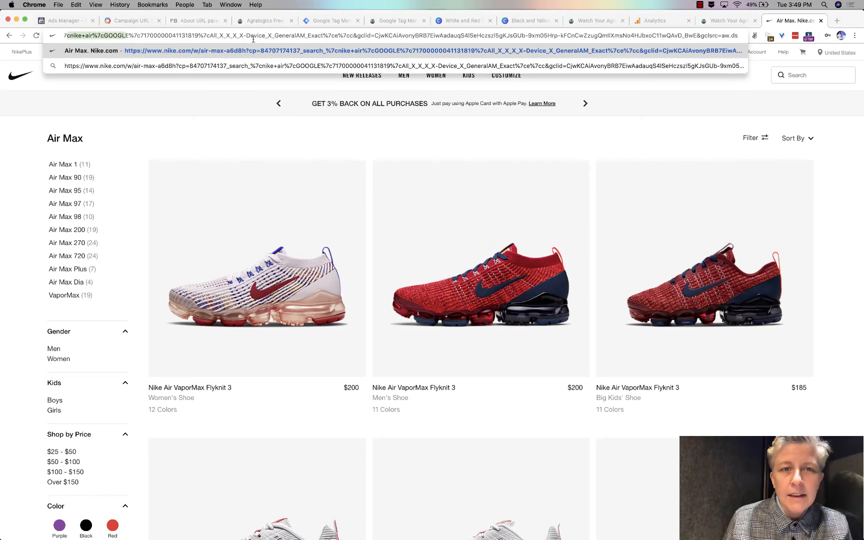
pyautogui.moveTo(253, 36); pyautogui.dragTo(508, 46)
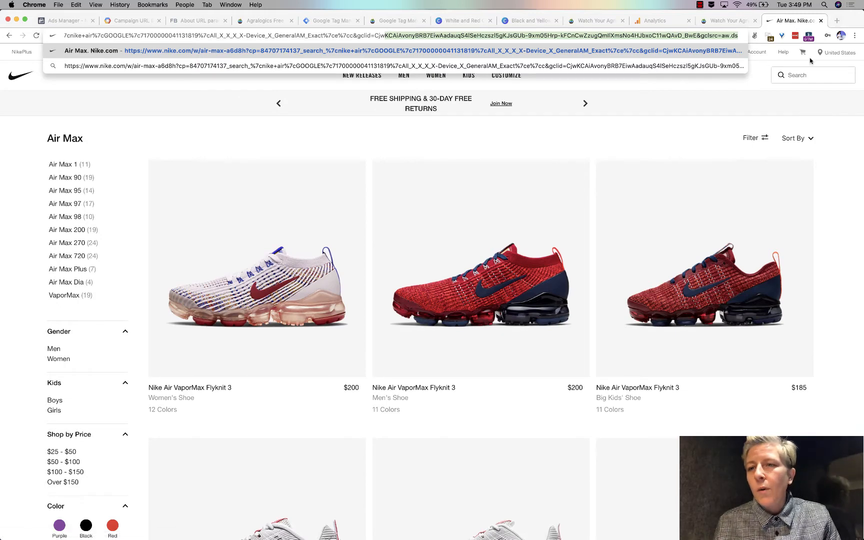
pyautogui.click(821, 20)
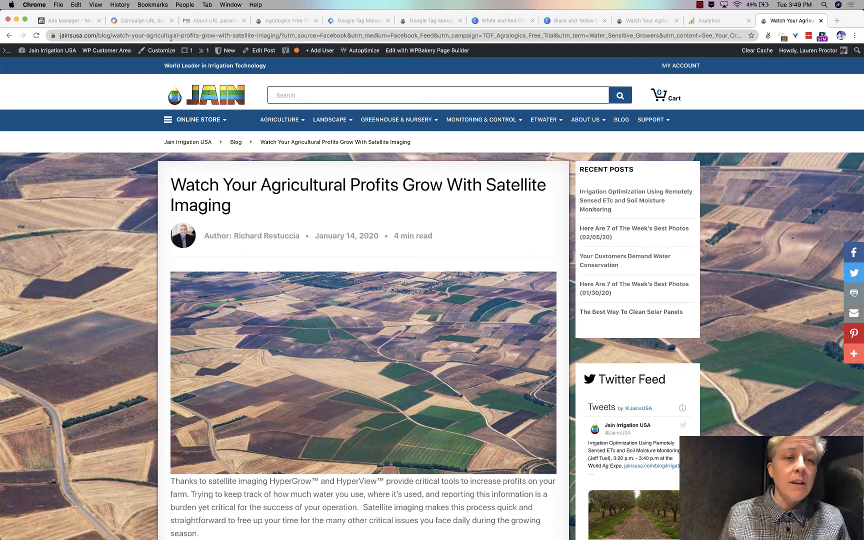
# Load the satellite imaging article's base address without its UTM parameters in a separate tab, and close that tab.
pyautogui.click(173, 33)
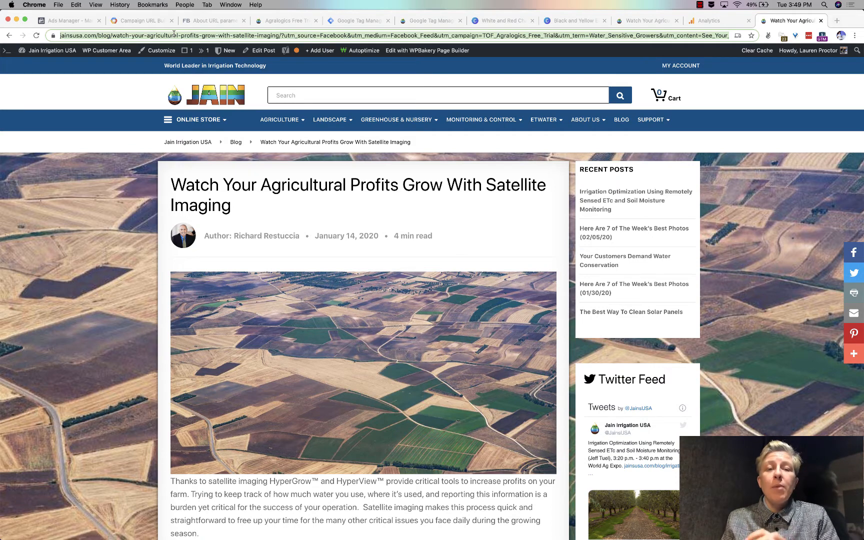
pyautogui.click(61, 36)
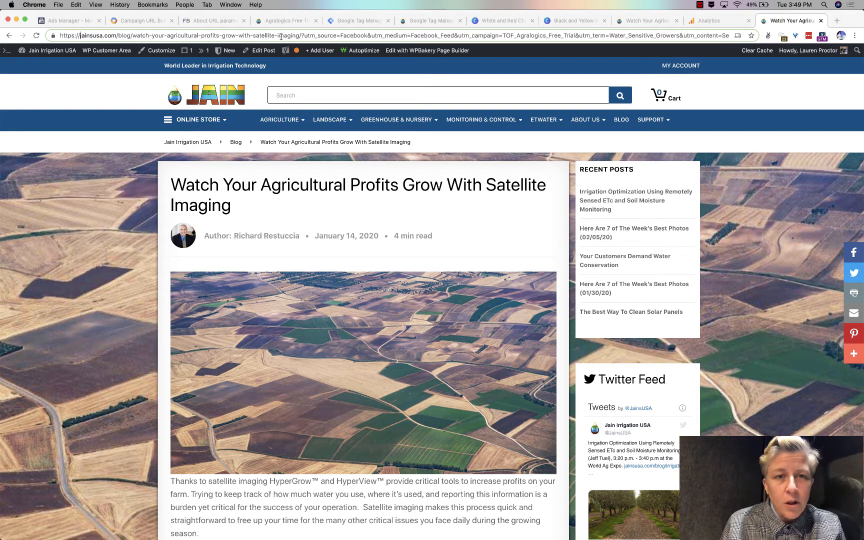
pyautogui.keyDown('shift'); pyautogui.click(299, 35); pyautogui.keyUp('shift')
pyautogui.hotkey('ctrl', 'c')
pyautogui.hotkey('ctrl', 't')
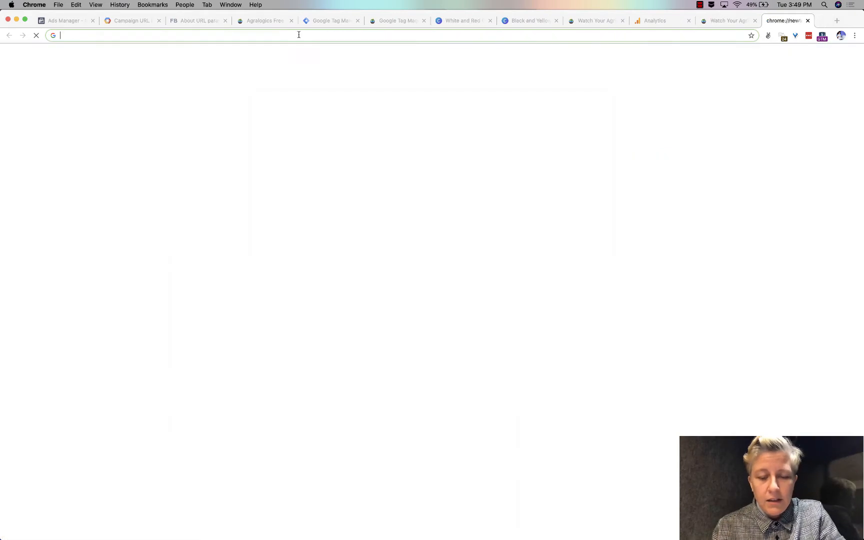
pyautogui.hotkey('ctrl', 'v')
pyautogui.press('Return')
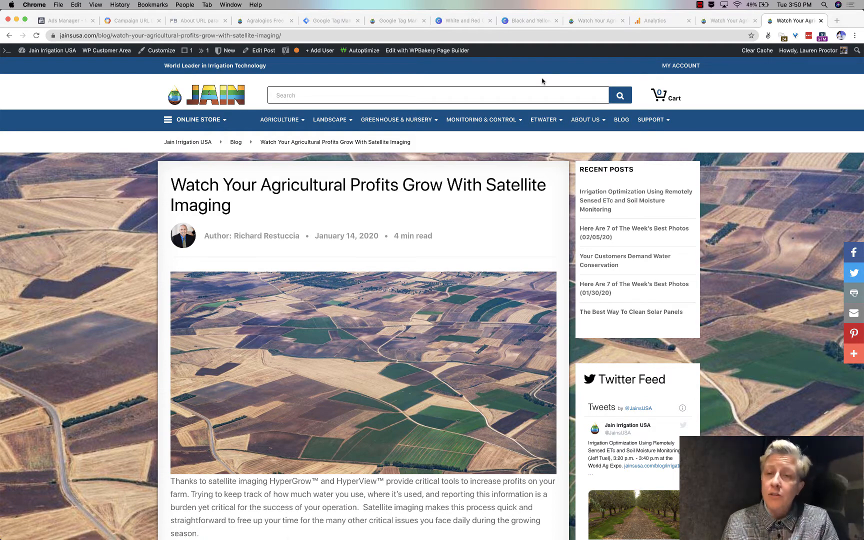
pyautogui.press('super+w')
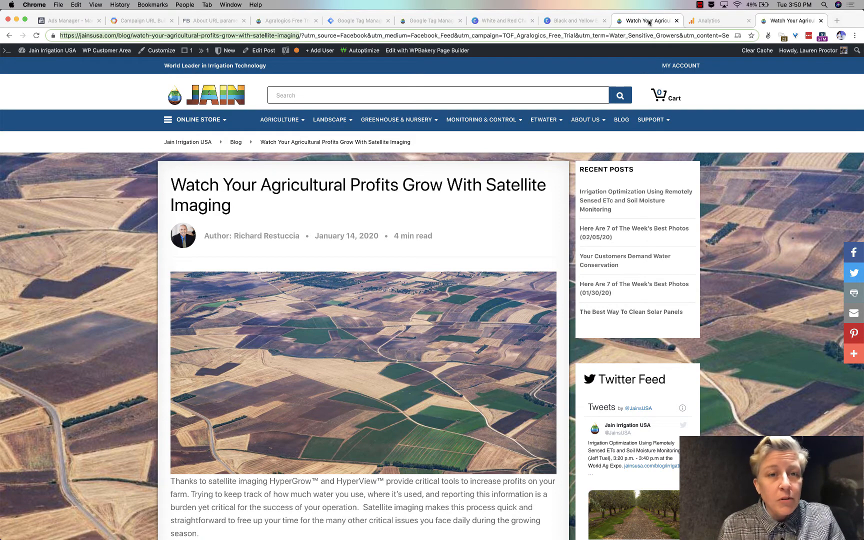
# Reload the article with its UTM parameters and highlight the base part of its web address.
pyautogui.click(302, 36)
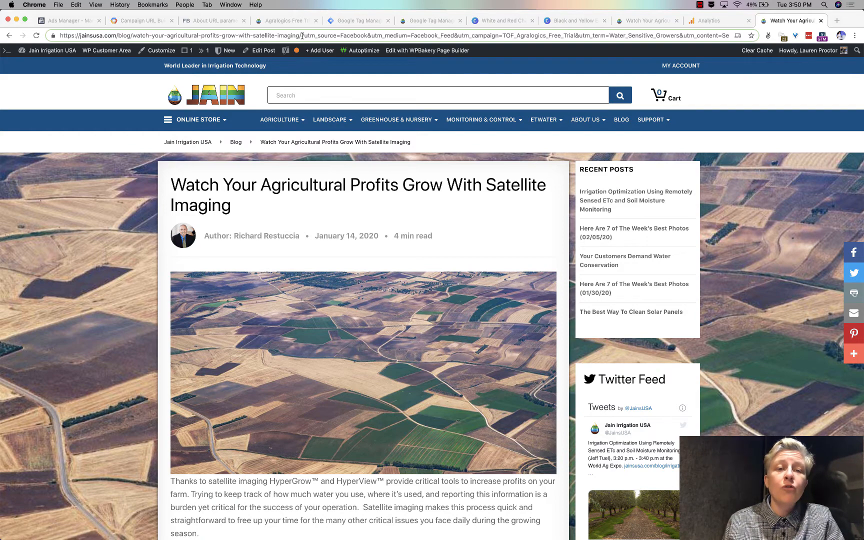
pyautogui.click(36, 37)
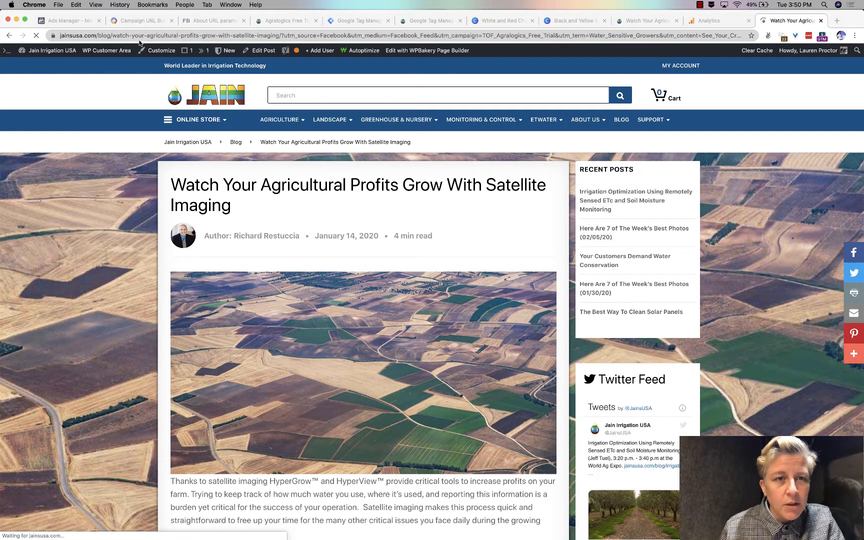
pyautogui.moveTo(59, 36); pyautogui.dragTo(279, 36)
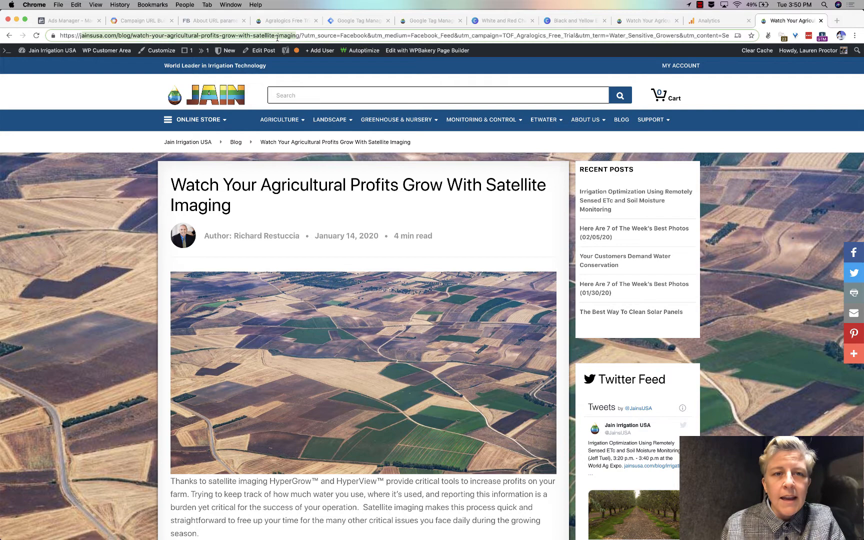
# Highlight the utm_source parameter in the article's web address, followed by its value Facebook.
pyautogui.click(303, 36)
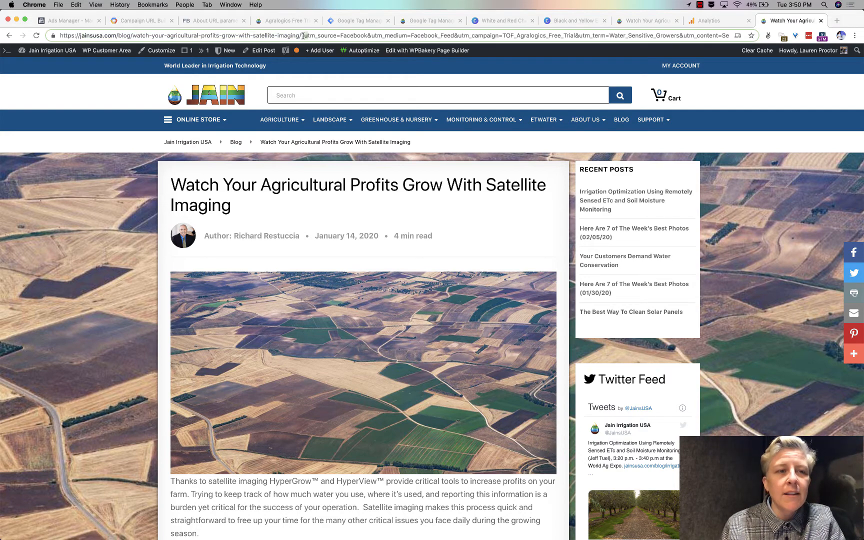
pyautogui.hotkey('shift', 'Right')
pyautogui.hotkey('shift', 'Right')
pyautogui.hotkey('shift', 'Right')
pyautogui.hotkey('shift', 'Right')
pyautogui.hotkey('shift', 'Right')
pyautogui.hotkey('shift', 'Right')
pyautogui.hotkey('shift', 'Right')
pyautogui.hotkey('shift', 'Right')
pyautogui.hotkey('shift', 'Right')
pyautogui.hotkey('shift', 'Right')
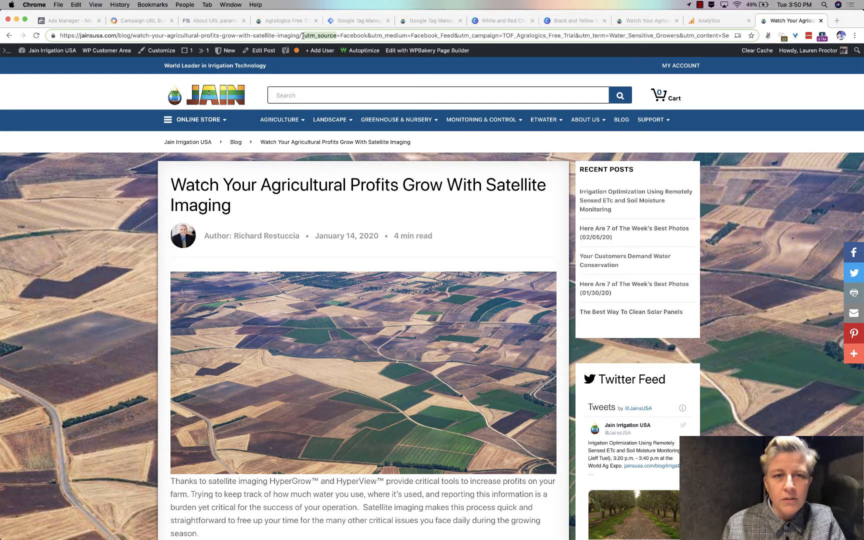
pyautogui.press('Right')
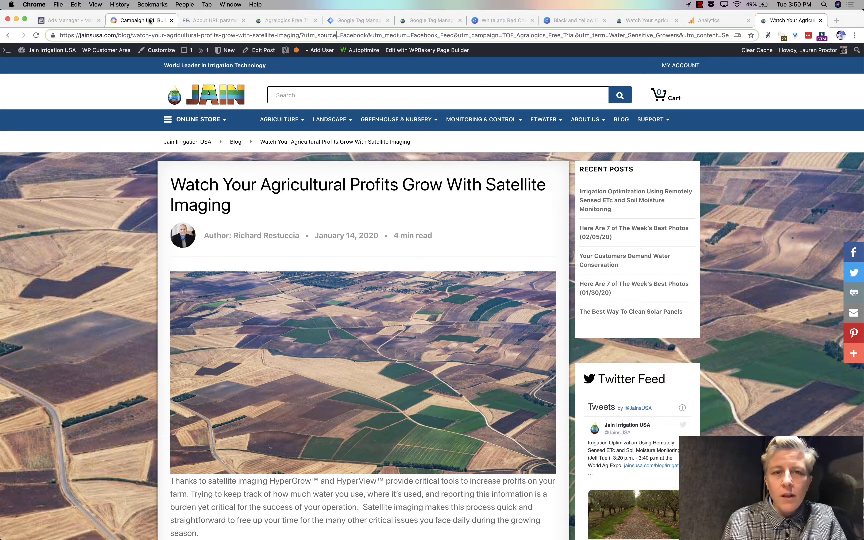
pyautogui.hotkey('shift', 'Left')
pyautogui.hotkey('shift', 'Left')
pyautogui.hotkey('shift', 'Left')
pyautogui.hotkey('shift', 'Left')
pyautogui.hotkey('shift', 'Left')
pyautogui.hotkey('shift', 'Left')
pyautogui.hotkey('shift', 'Left')
pyautogui.hotkey('shift', 'Left')
pyautogui.hotkey('shift', 'Left')
pyautogui.hotkey('shift', 'Left')
pyautogui.hotkey('shift', 'Left')
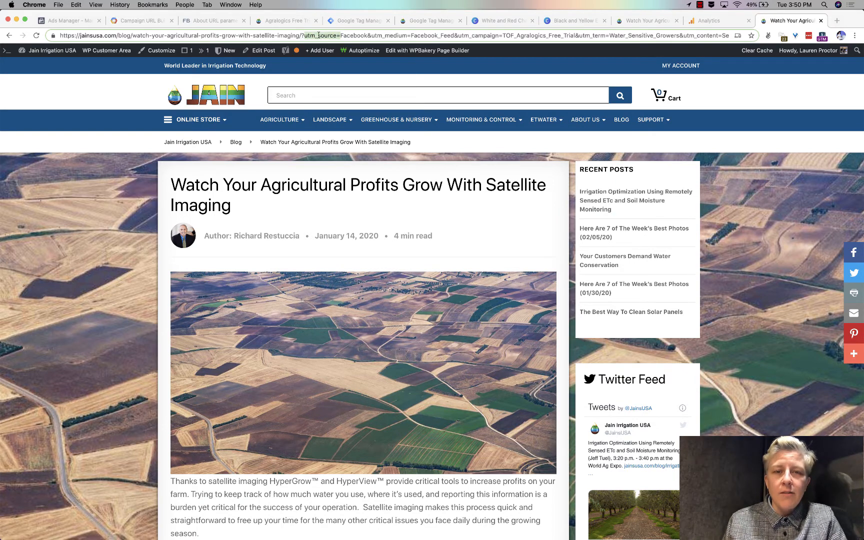
pyautogui.doubleClick(353, 36)
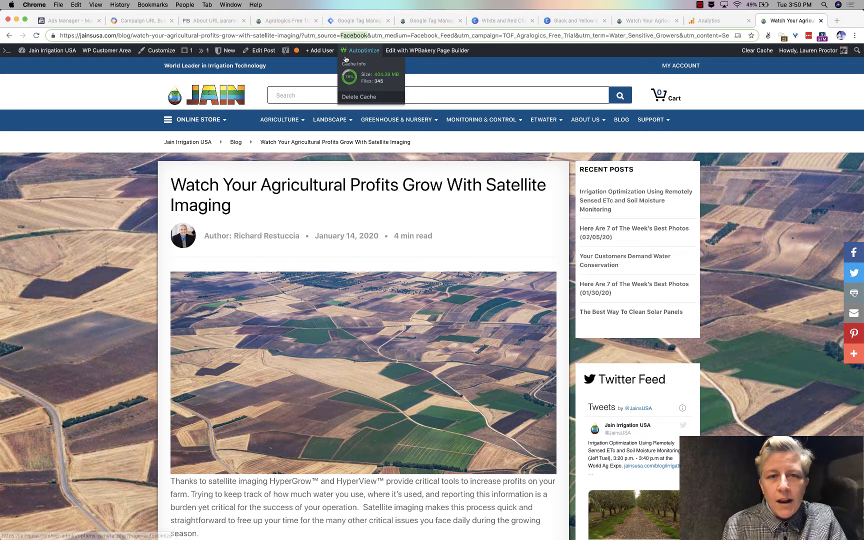
# Examine the utm_medium, utm_campaign, utm_term and utm_content values in the article's web address.
pyautogui.doubleClick(424, 36)
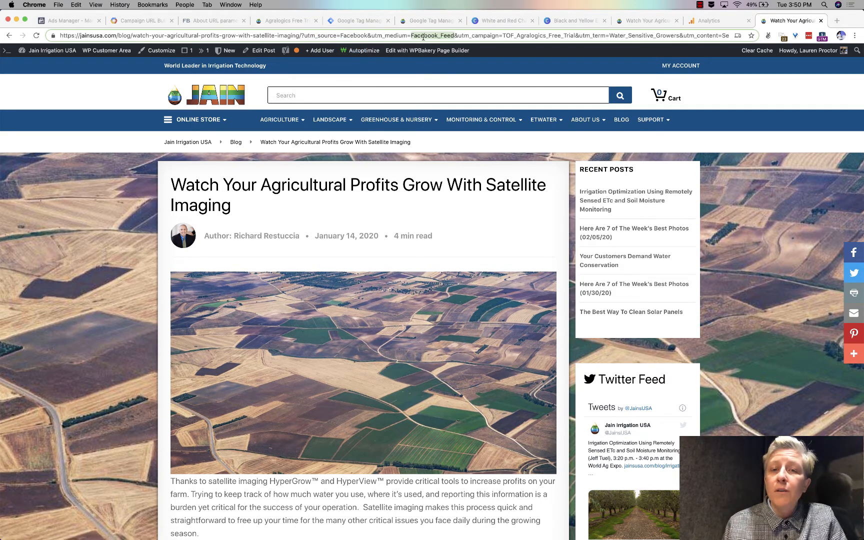
pyautogui.moveTo(506, 36); pyautogui.dragTo(672, 34)
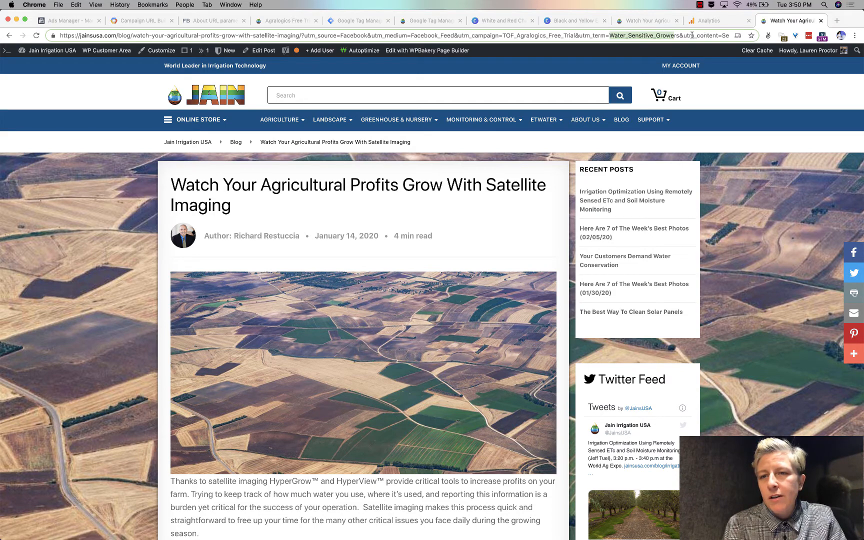
pyautogui.click(627, 36)
pyautogui.doubleClick(628, 35)
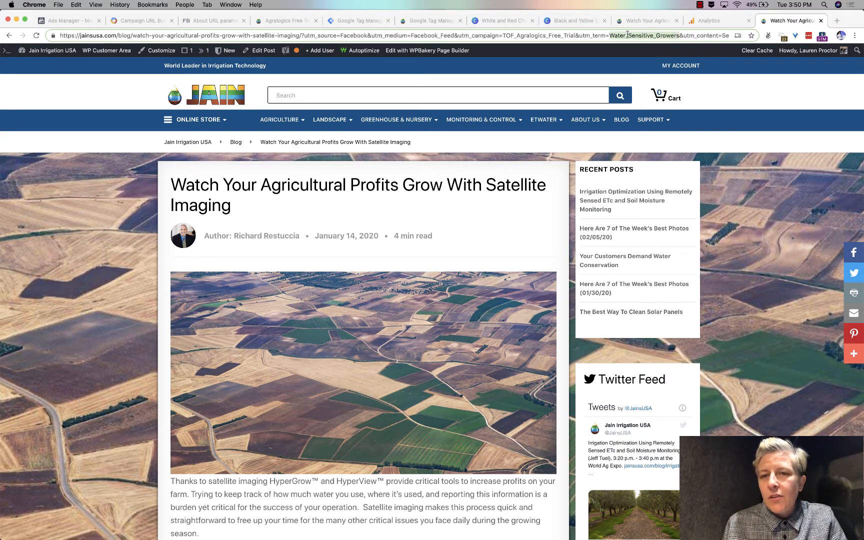
pyautogui.doubleClick(522, 34)
pyautogui.hscroll(5, 525, 35)
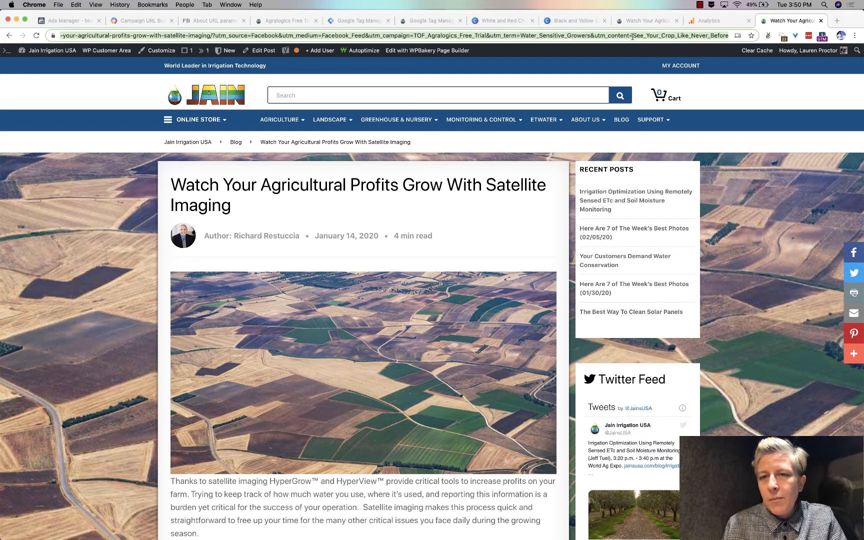
pyautogui.click(569, 36)
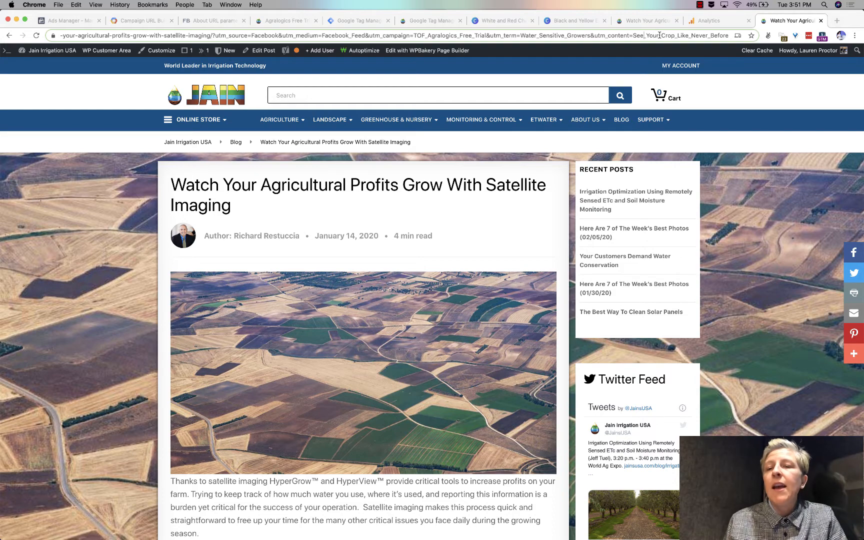
pyautogui.press('Left')
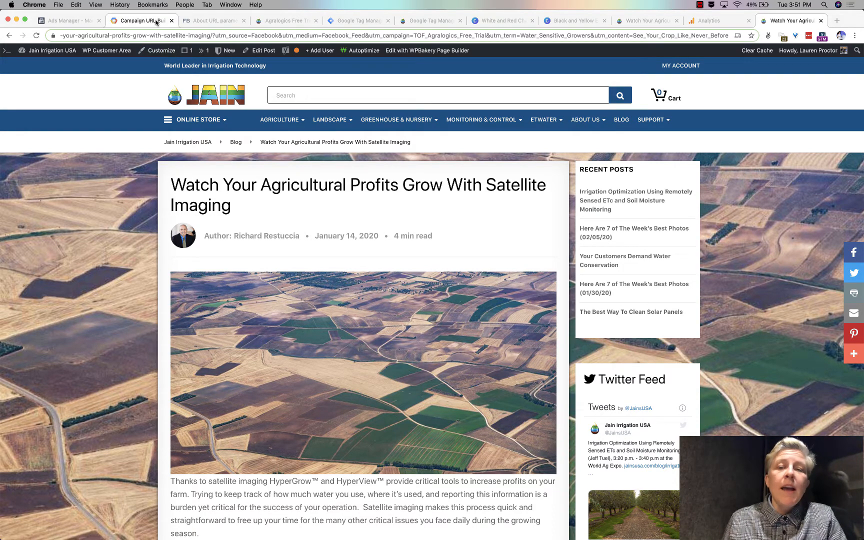
# Open the Realtime Traffic Sources report in Google Analytics and compare its entries with the utm_source and utm_medium values in the article's URL.
pyautogui.click(711, 25)
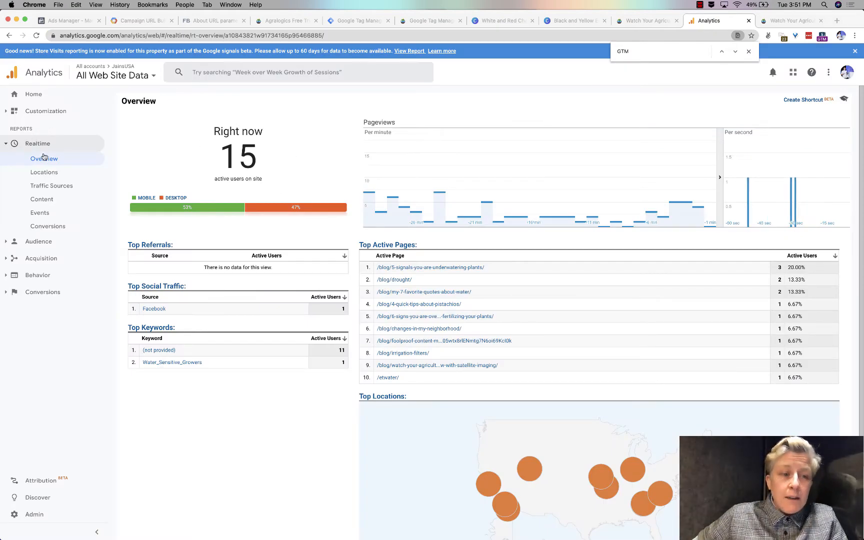
pyautogui.click(40, 187)
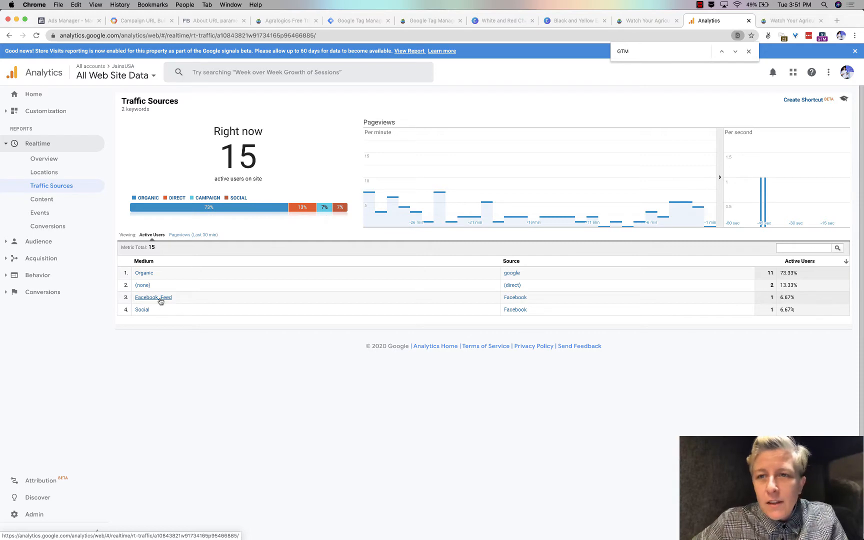
pyautogui.hotkey('ctrl', 'Tab')
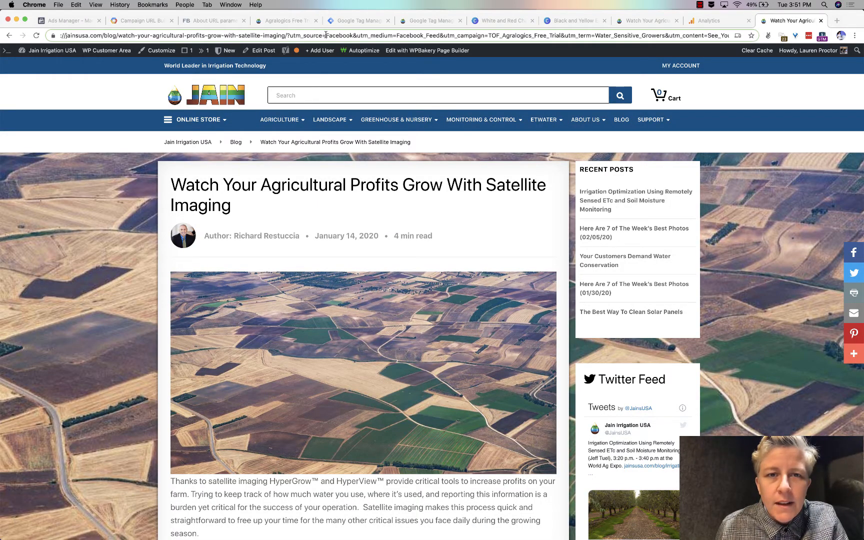
pyautogui.moveTo(326, 35); pyautogui.dragTo(439, 35)
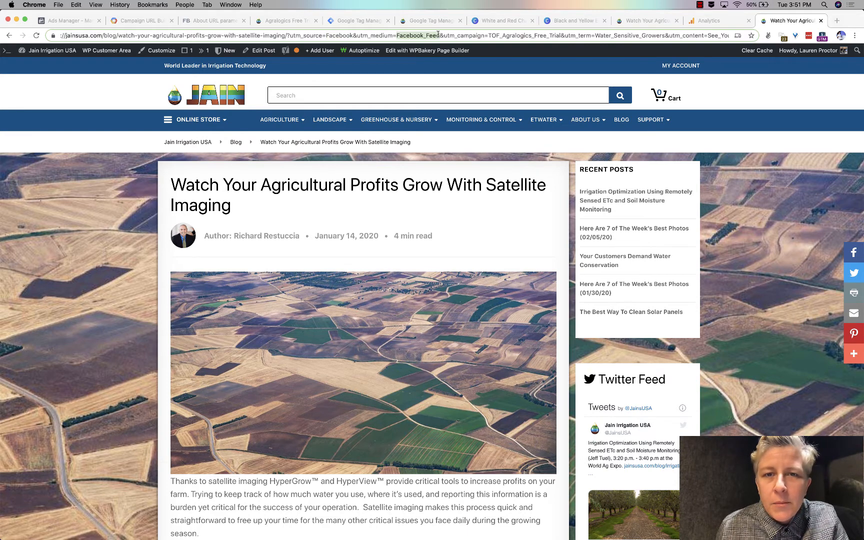
pyautogui.click(709, 20)
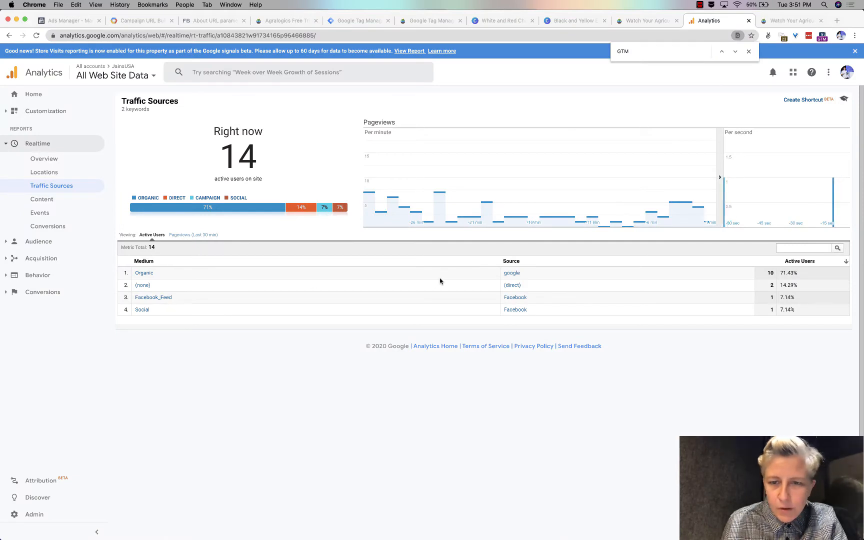
# Filter the realtime traffic sources by the medium Facebook_Feed and the campaign TOF_Agralogics_Free_Trial.
pyautogui.click(168, 298)
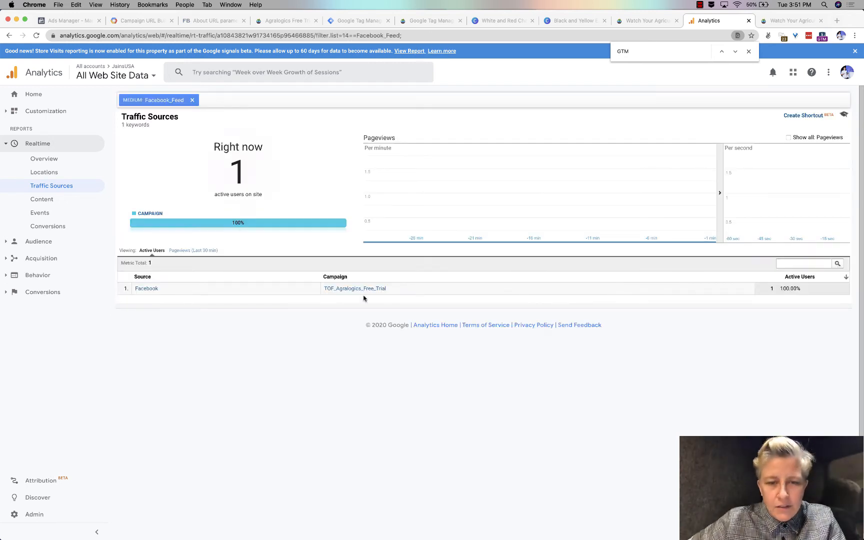
pyautogui.click(332, 289)
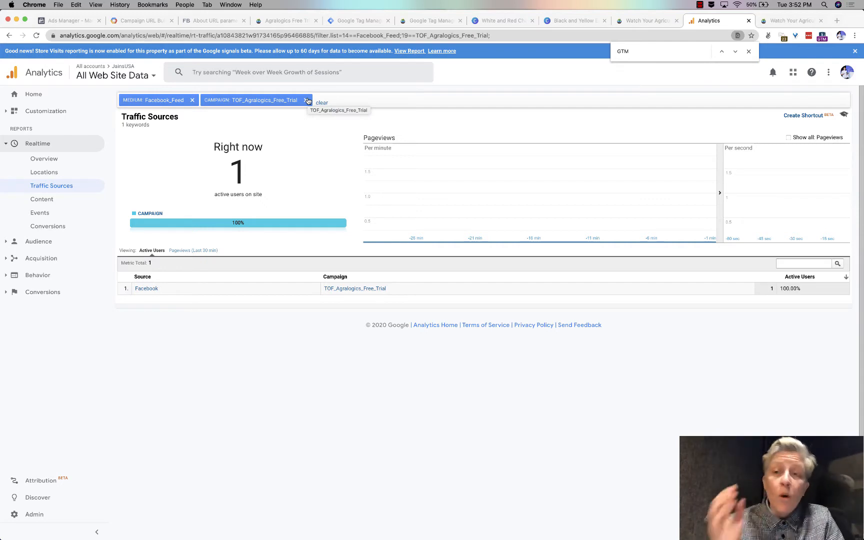
# Switch to the Campaign URL Builder and set the campaign source to newsletter.
pyautogui.click(148, 26)
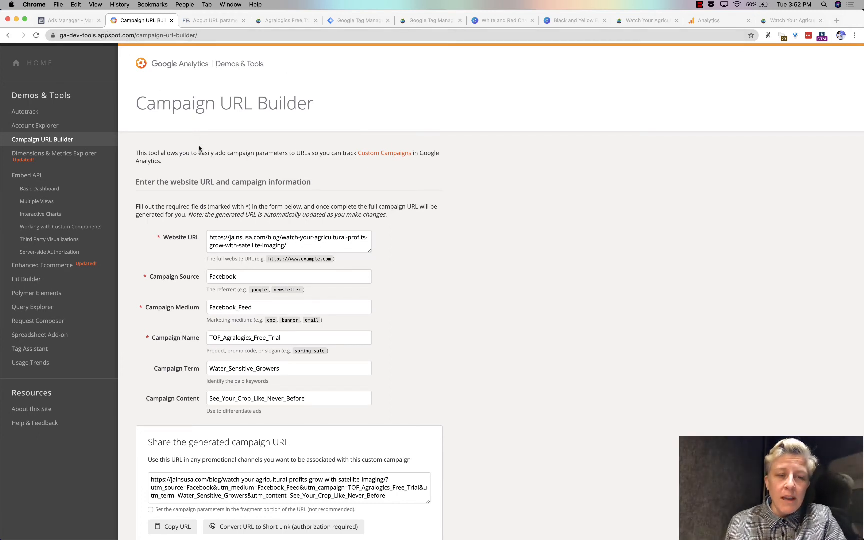
pyautogui.tripleClick(254, 245)
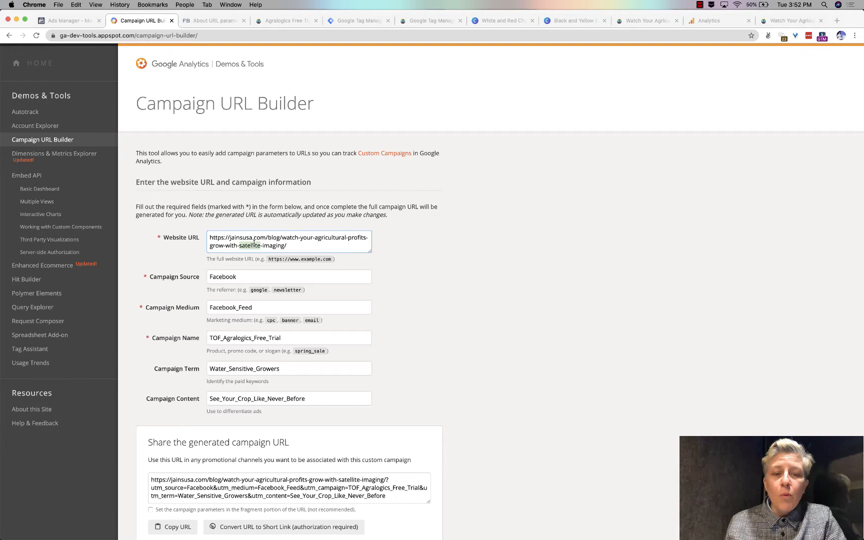
pyautogui.click(510, 254)
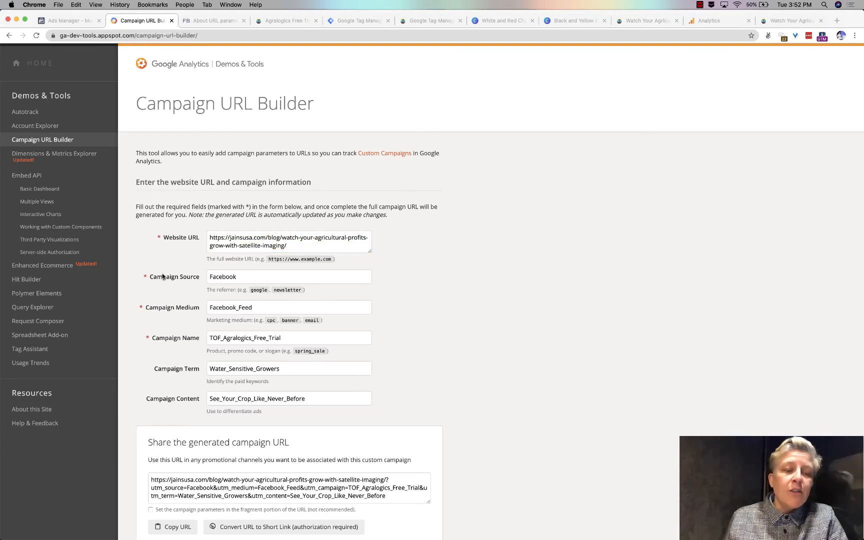
pyautogui.moveTo(163, 277); pyautogui.dragTo(210, 277)
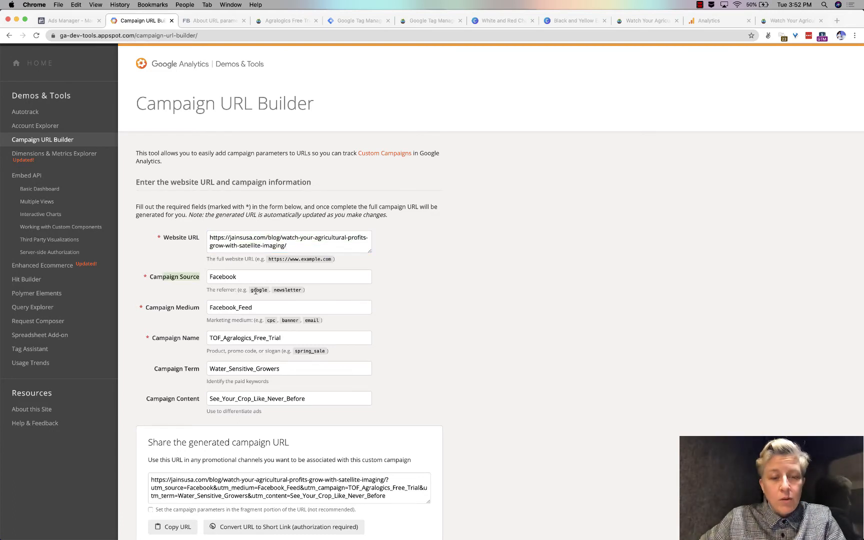
pyautogui.doubleClick(221, 276)
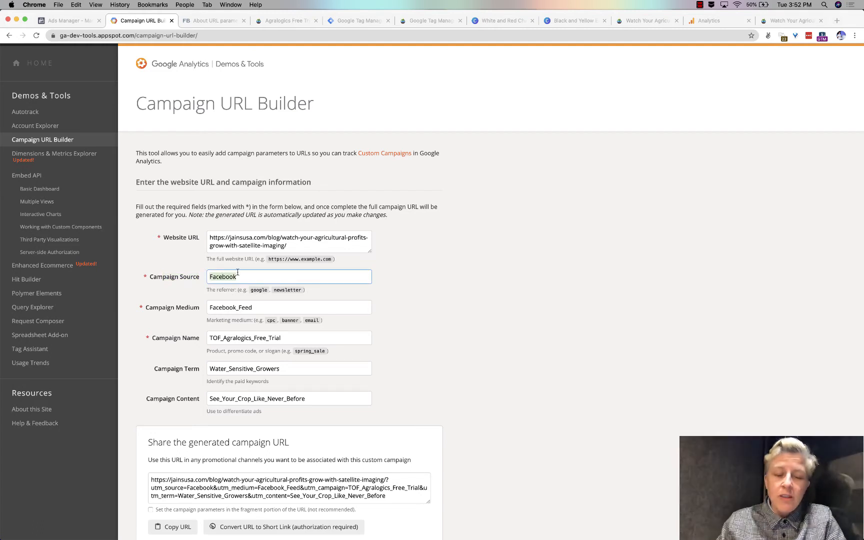
pyautogui.write('newsletter')
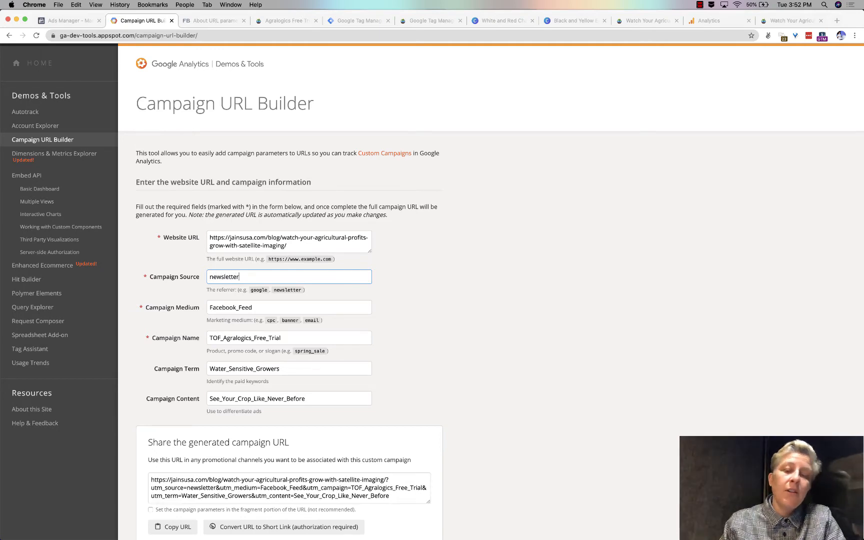
pyautogui.click(470, 278)
# Replace the campaign medium with mailchimp.
pyautogui.scroll(-3, 470, 278)
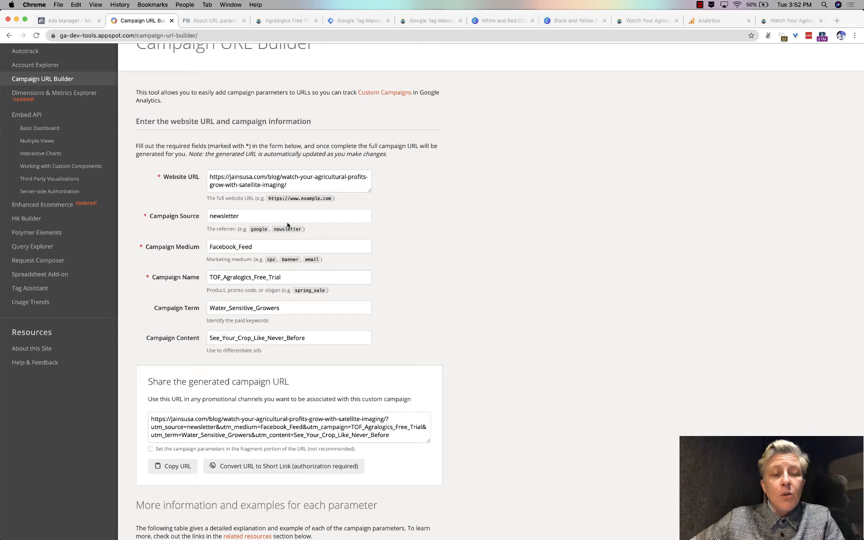
pyautogui.click(269, 246)
pyautogui.press('super+a')
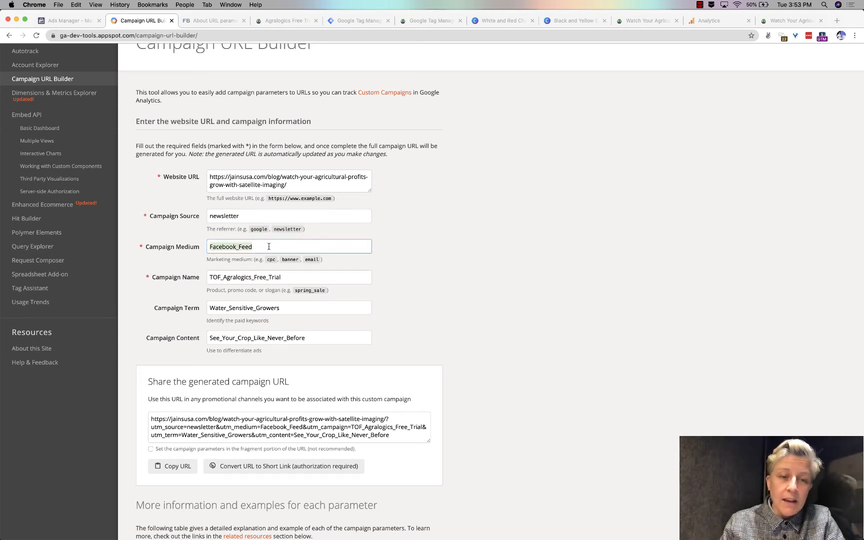
pyautogui.write('mailchimp')
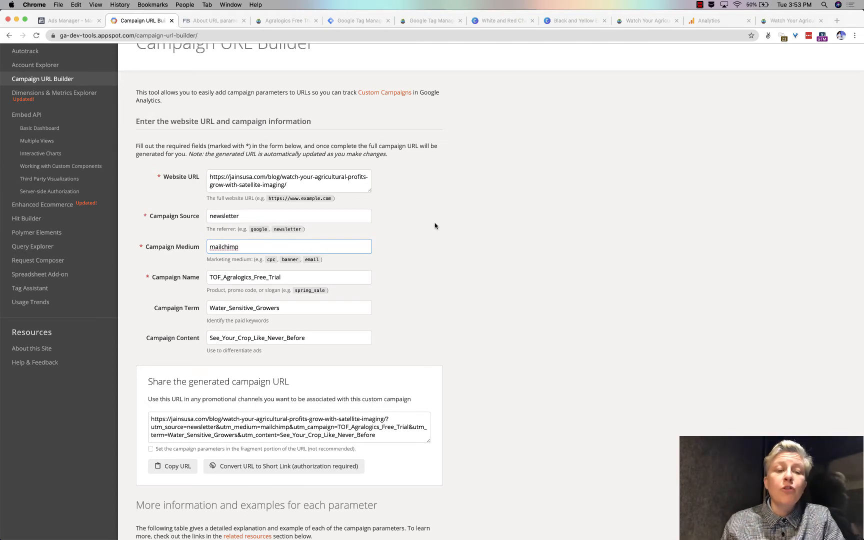
pyautogui.click(505, 247)
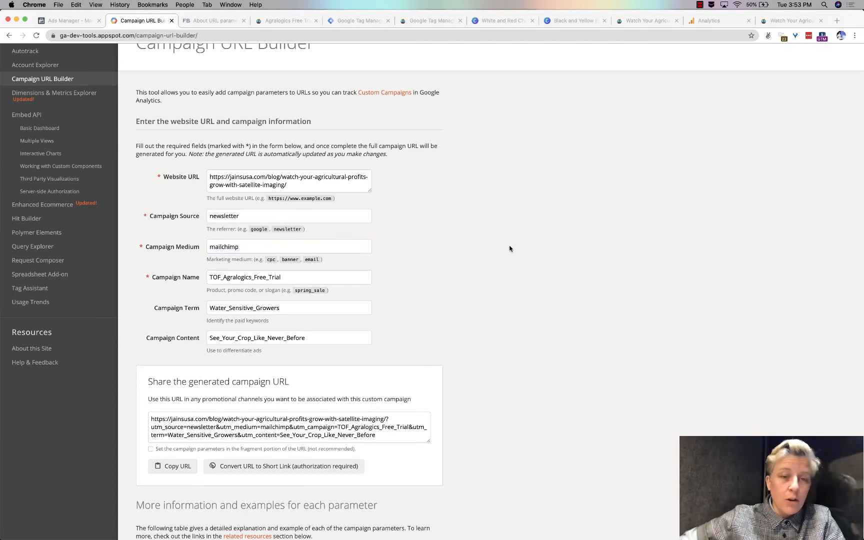
# Replace the campaign name with valentines_day.
pyautogui.scroll(-1, 393, 250)
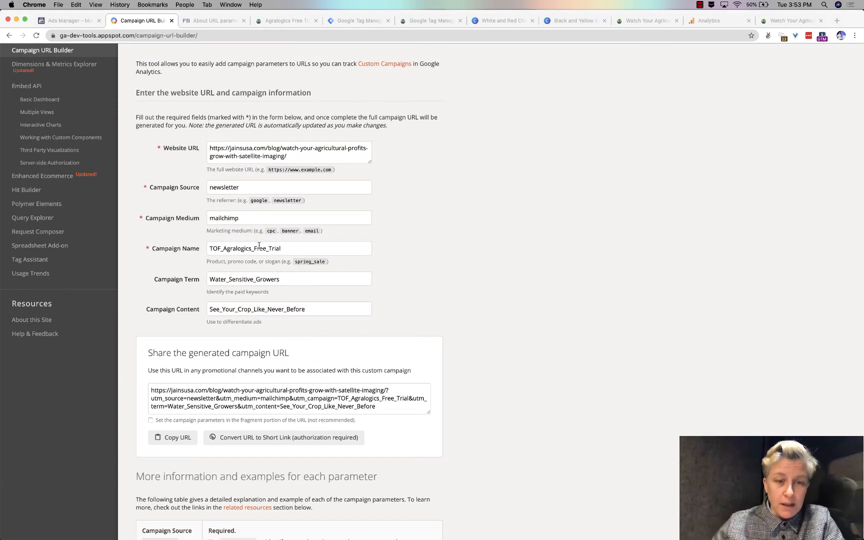
pyautogui.doubleClick(256, 248)
pyautogui.press('BackSpace')
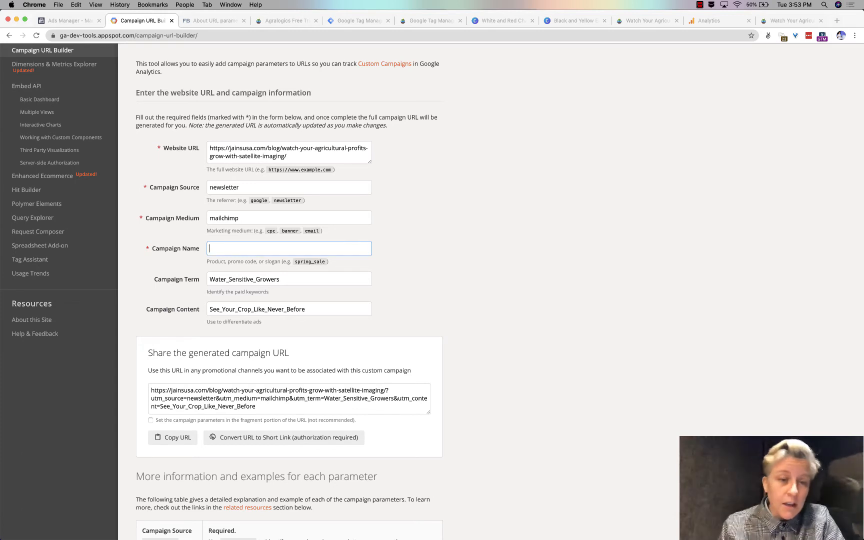
pyautogui.write('valentines')
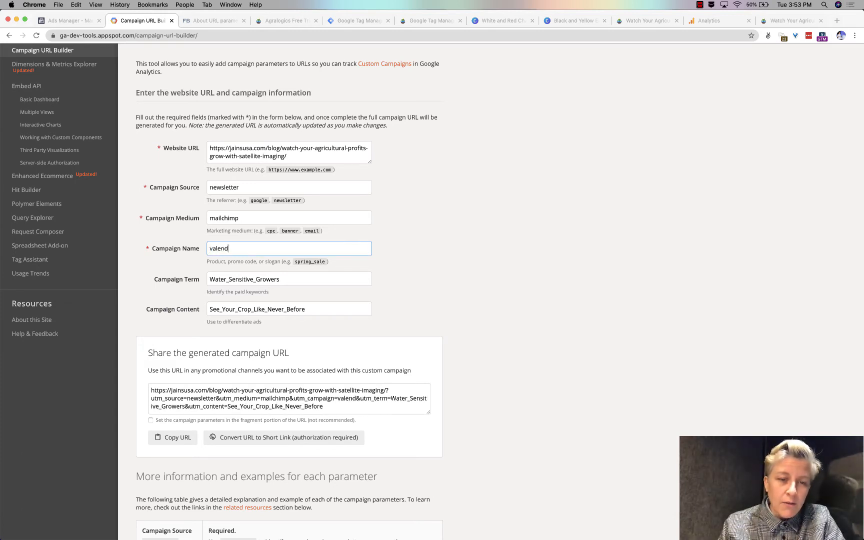
pyautogui.write('_day')
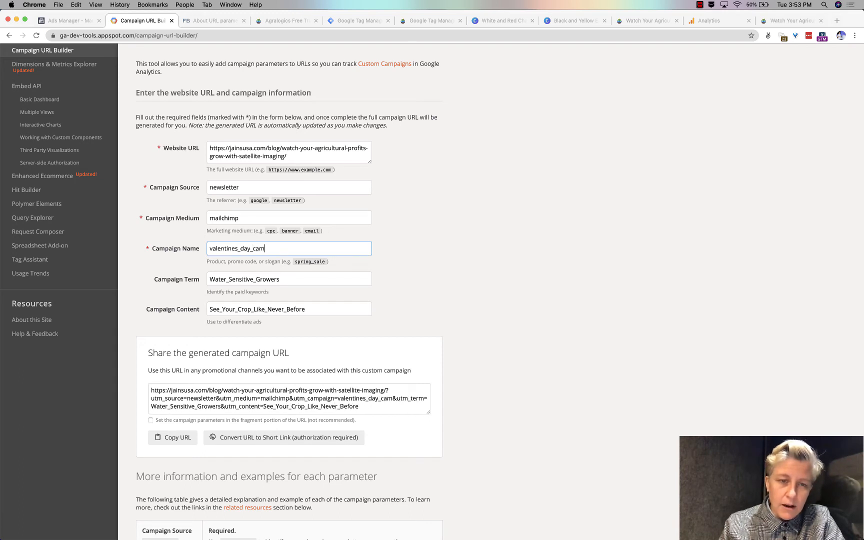
# Clear the campaign term and campaign content values so both fields are empty.
pyautogui.doubleClick(274, 279)
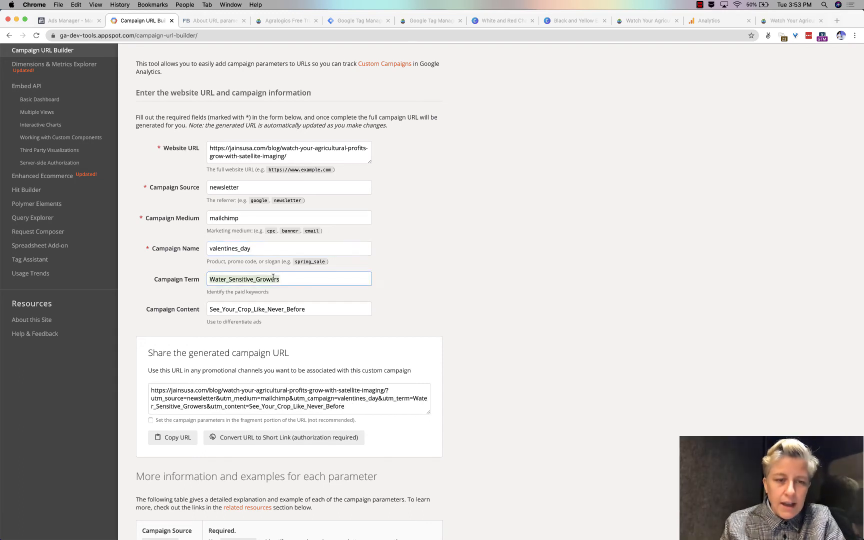
pyautogui.press('BackSpace')
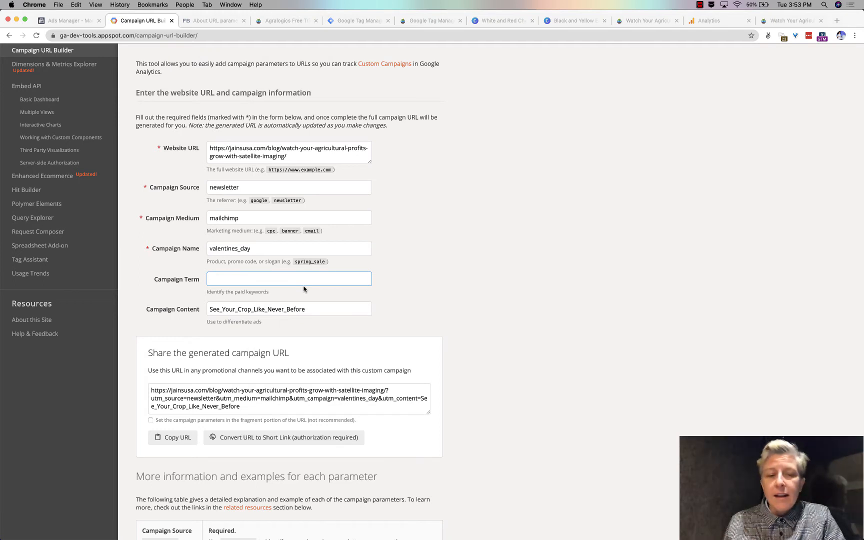
pyautogui.doubleClick(315, 309)
pyautogui.press('BackSpace')
pyautogui.click(492, 303)
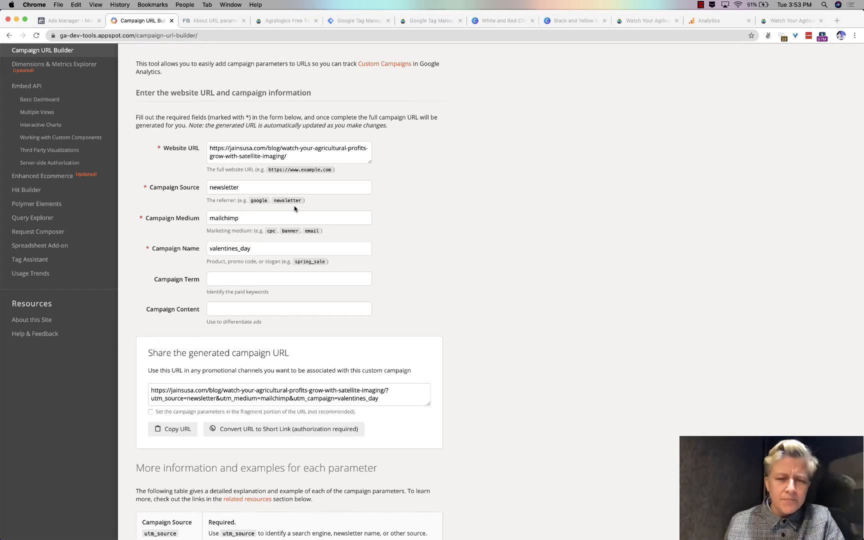
# Review the campaign medium and the UTM parameters in the generated campaign URL.
pyautogui.click(245, 216)
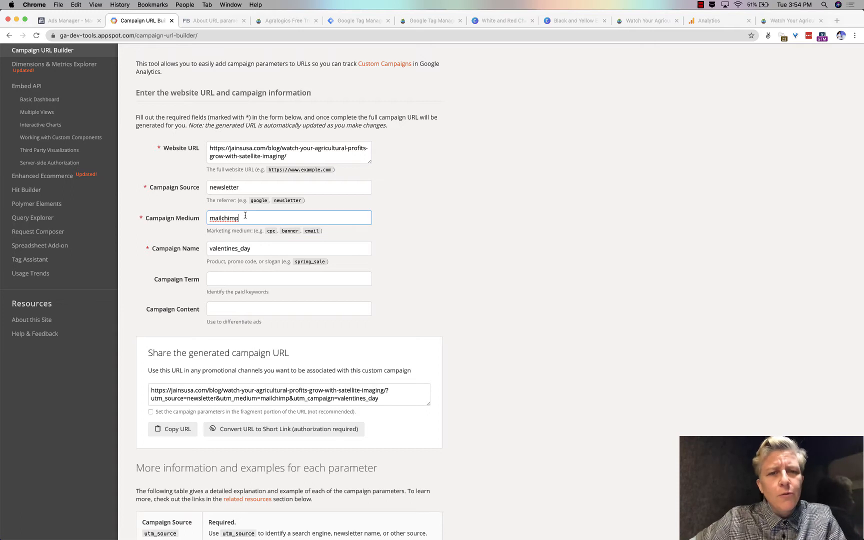
pyautogui.click(247, 389)
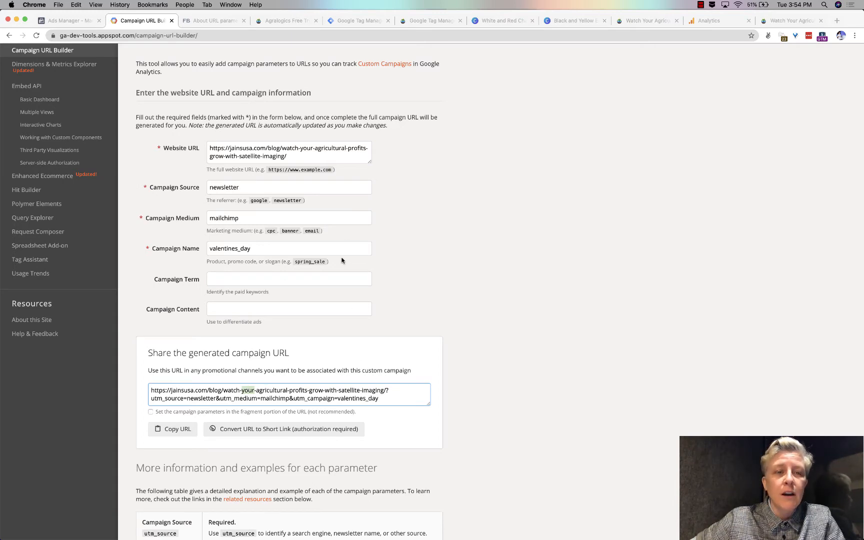
pyautogui.scroll(3, 342, 260)
pyautogui.scroll(-5, 342, 260)
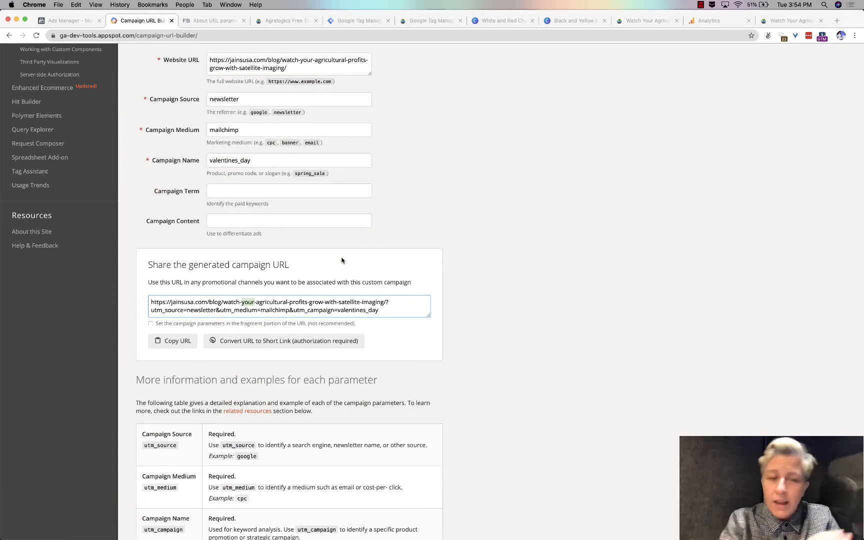
pyautogui.click(173, 302)
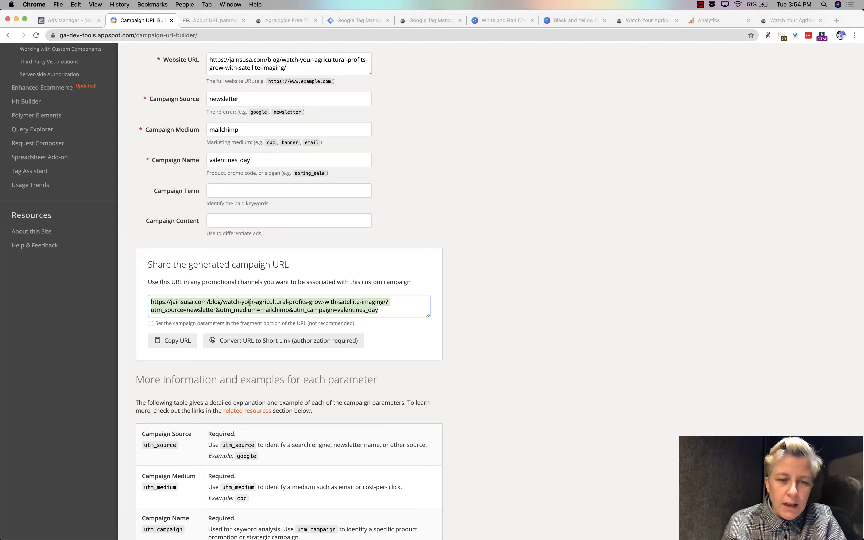
pyautogui.click(393, 306)
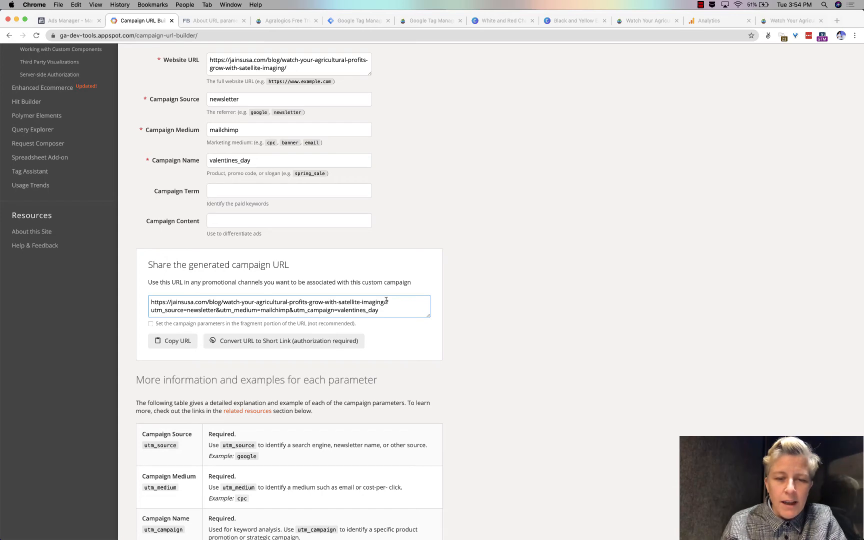
# Copy the generated campaign URL and open it in a new browser tab.
pyautogui.tripleClick(231, 308)
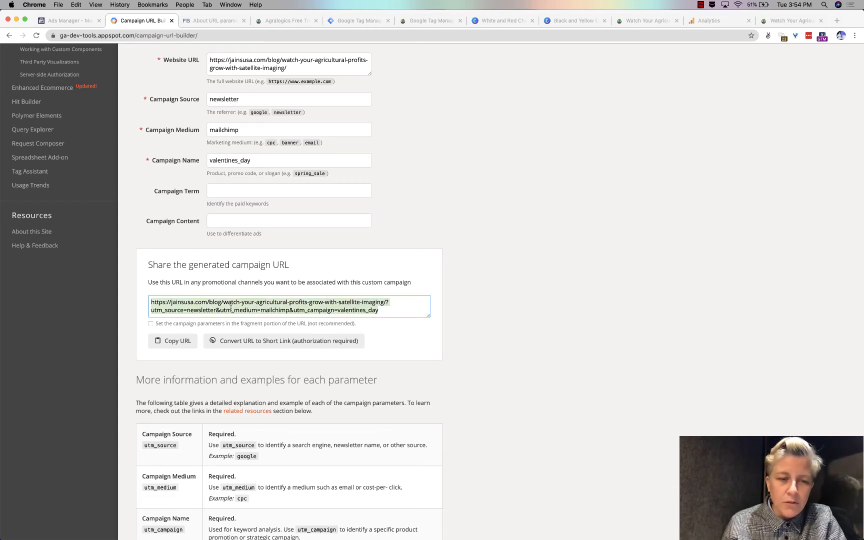
pyautogui.press('super+c')
pyautogui.press('super+t')
pyautogui.press('super+v')
pyautogui.press('Return')
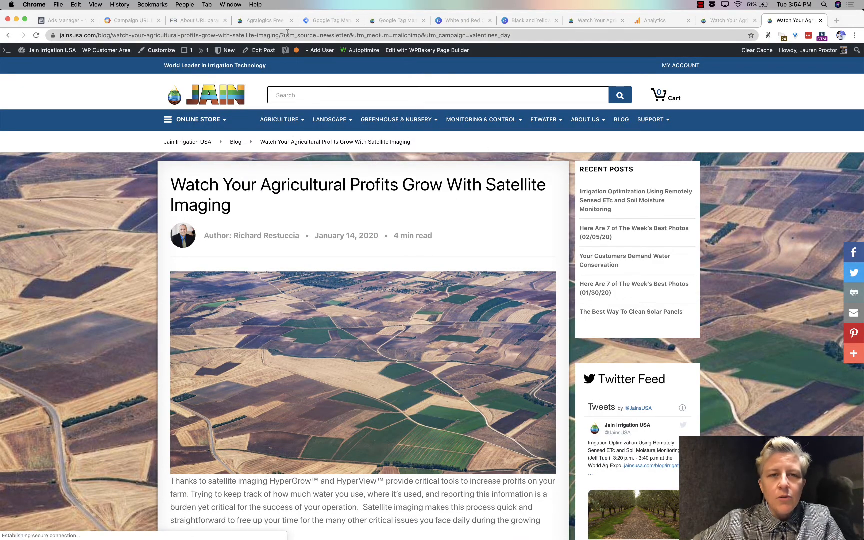
# Switch to Google Analytics, remove the medium and campaign filters, and filter the realtime traffic sources by the medium mailchimp.
pyautogui.click(660, 21)
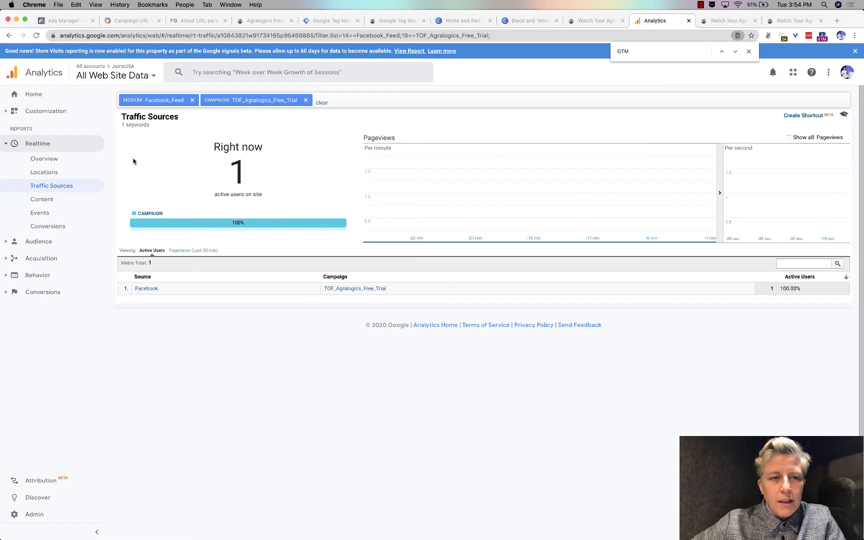
pyautogui.click(193, 102)
pyautogui.click(224, 101)
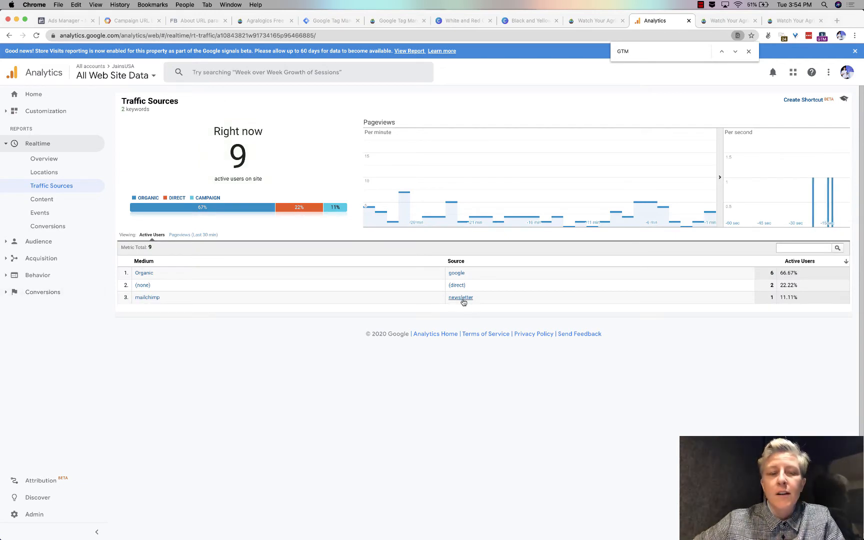
pyautogui.click(146, 299)
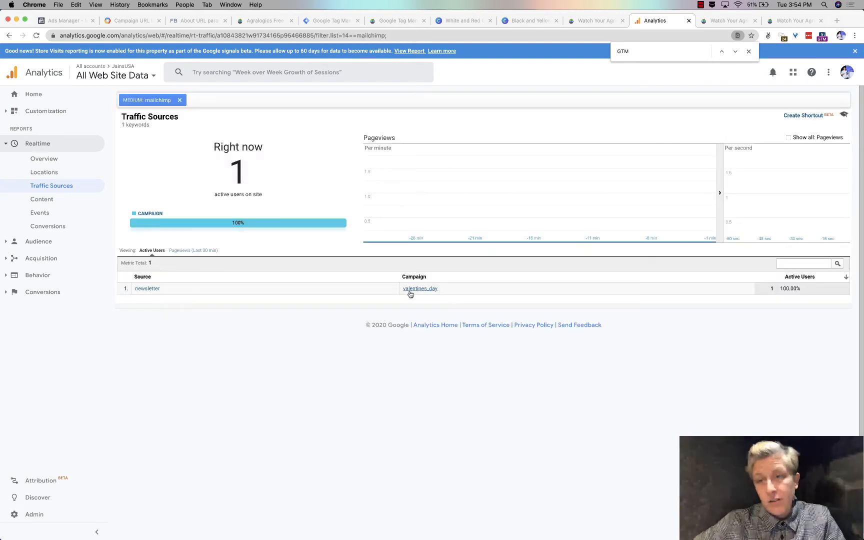
# Remove the mailchimp filter and open the All Campaigns report under Acquisition.
pyautogui.click(180, 100)
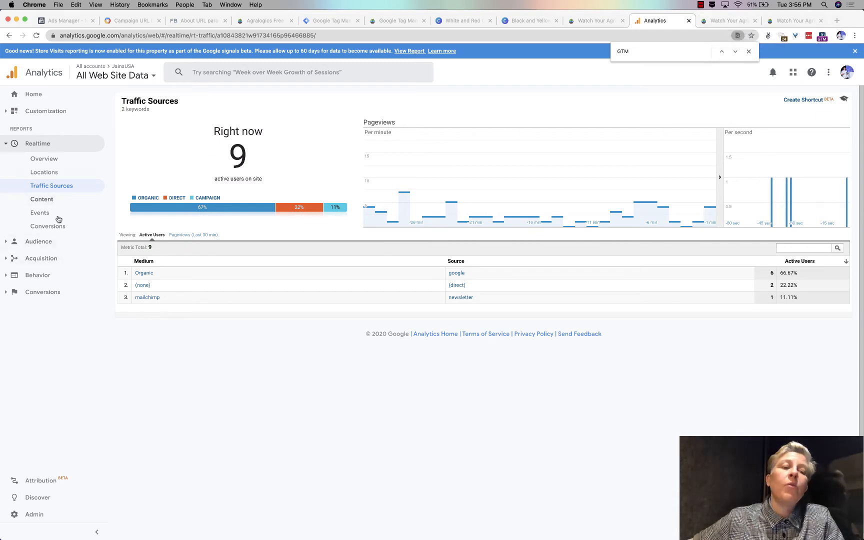
pyautogui.click(30, 258)
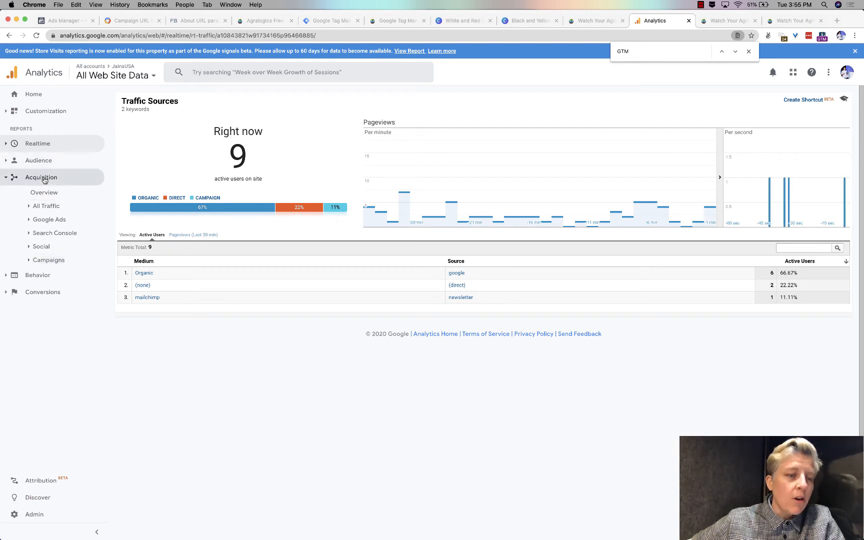
pyautogui.click(42, 260)
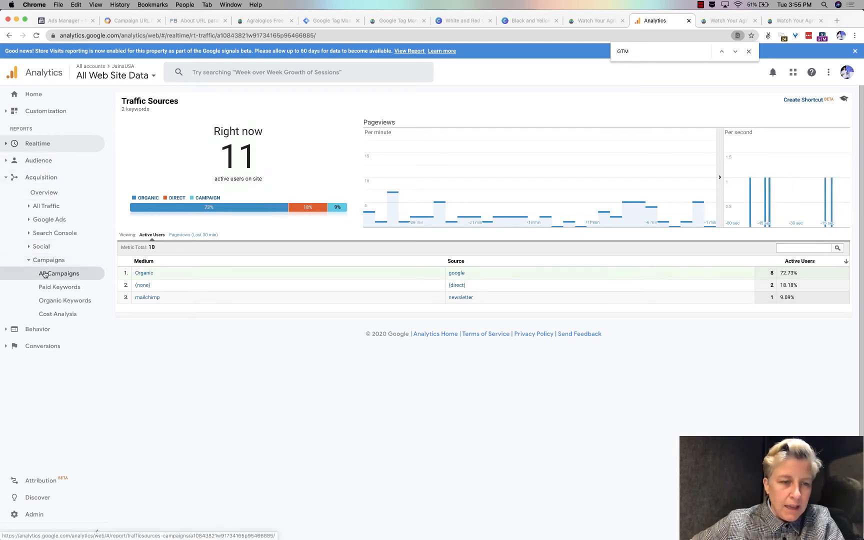
pyautogui.click(44, 274)
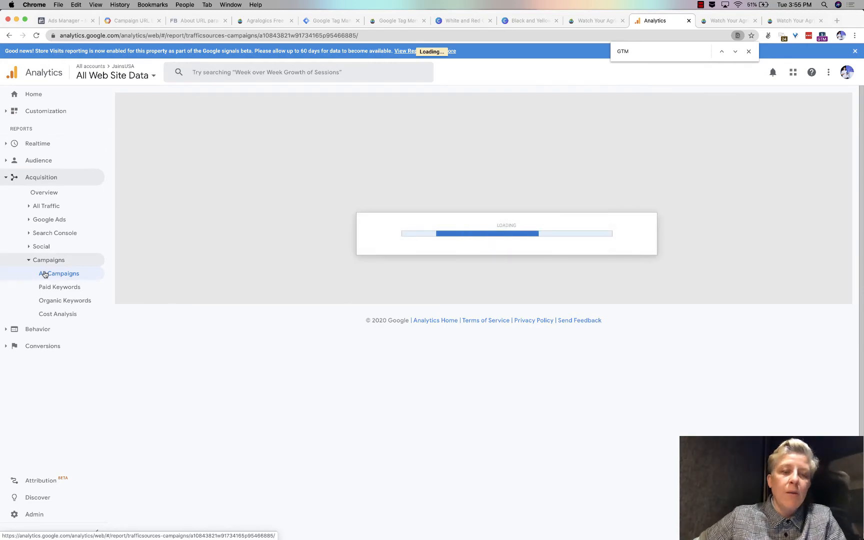
pyautogui.scroll(-2, 313, 407)
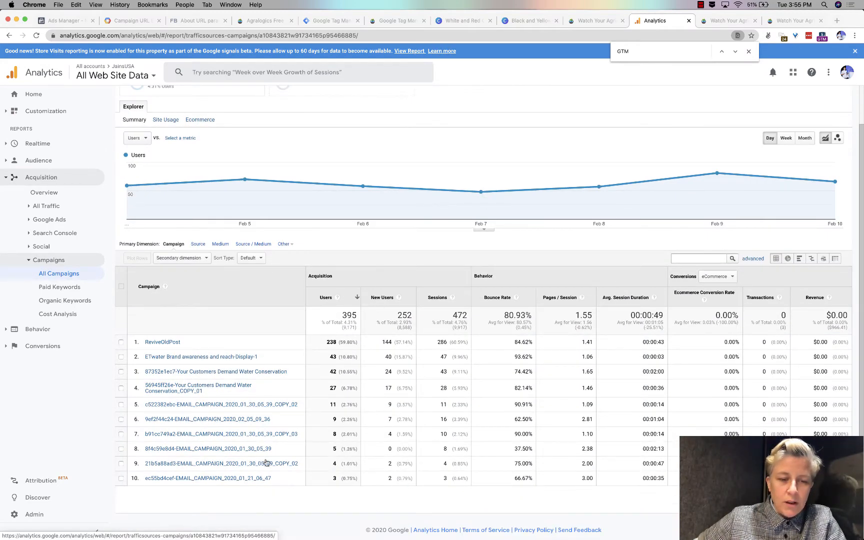
# Highlight the email campaign name ending in COPY_03 and change the report's primary dimension to Source.
pyautogui.moveTo(301, 439); pyautogui.dragTo(145, 438)
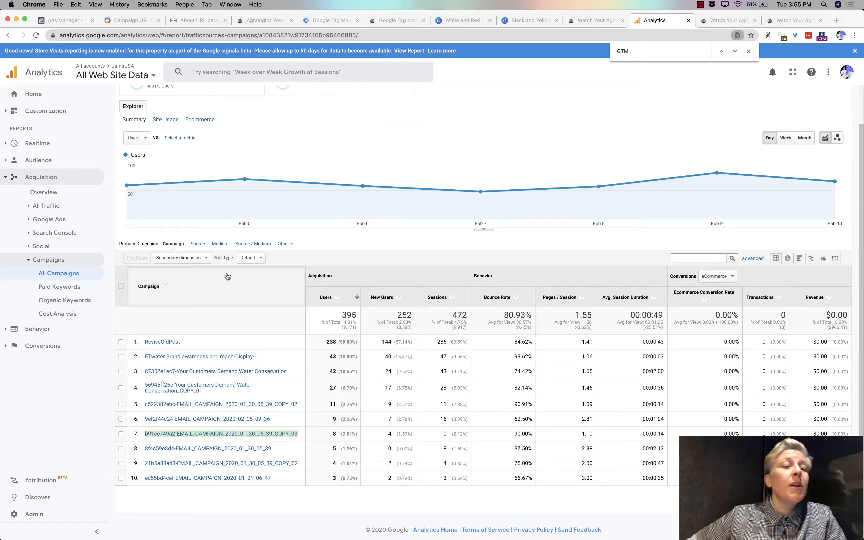
pyautogui.moveTo(153, 194)
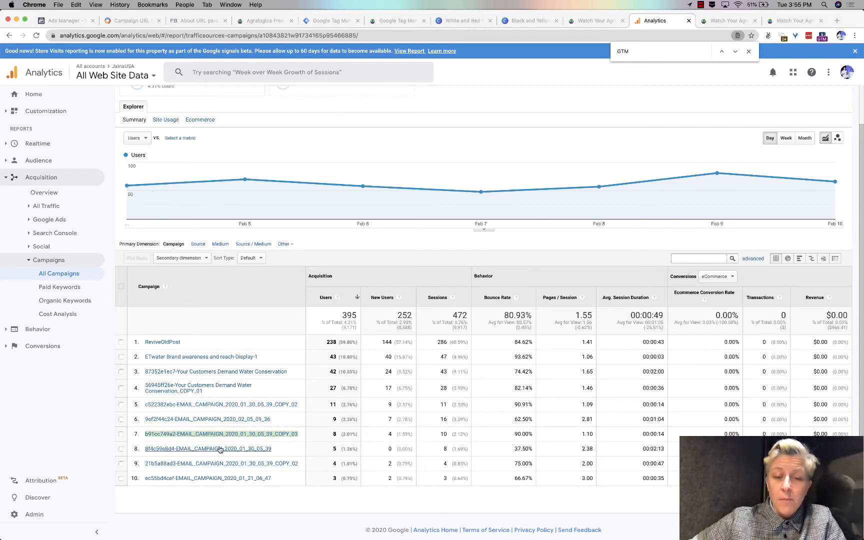
pyautogui.click(200, 245)
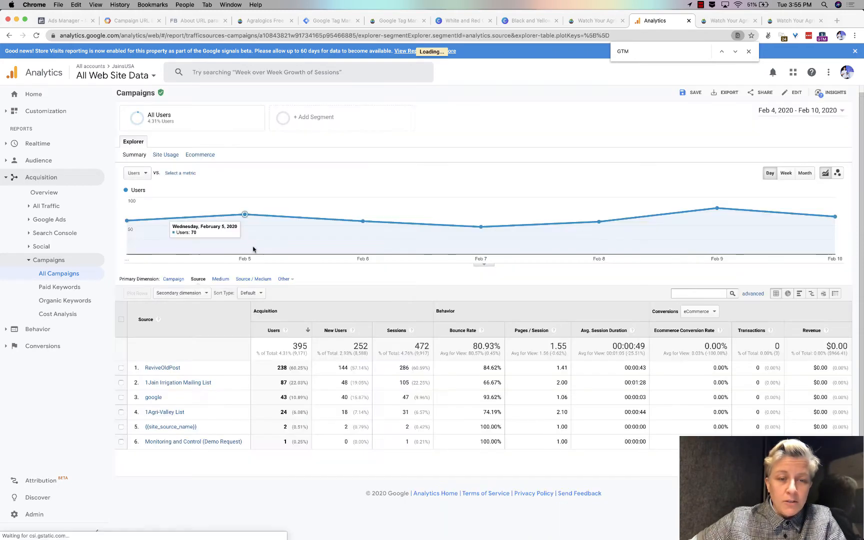
# Change the All Campaigns report's primary dimension to Source / Medium.
pyautogui.click(252, 279)
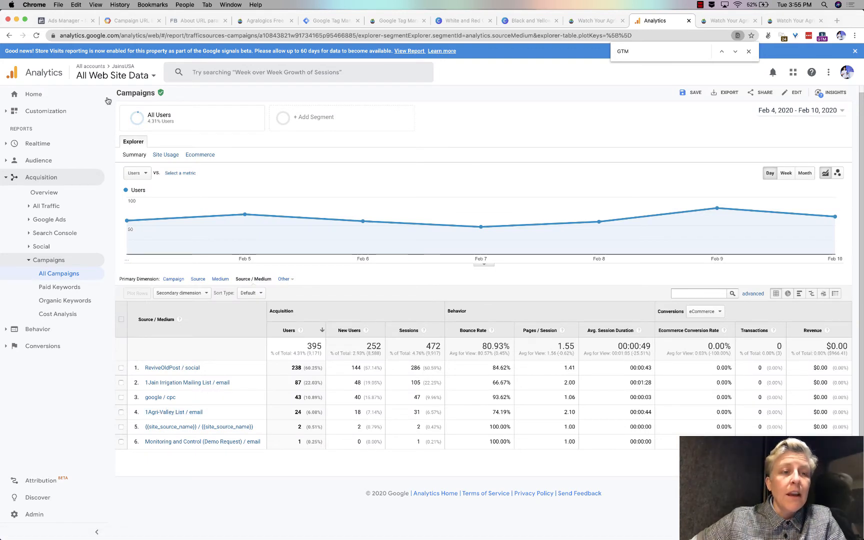
# Switch to Facebook Ads Manager, open the URL parameter builder for the ad's website URL, and set the campaign source to {{site_source_name}}.
pyautogui.click(70, 21)
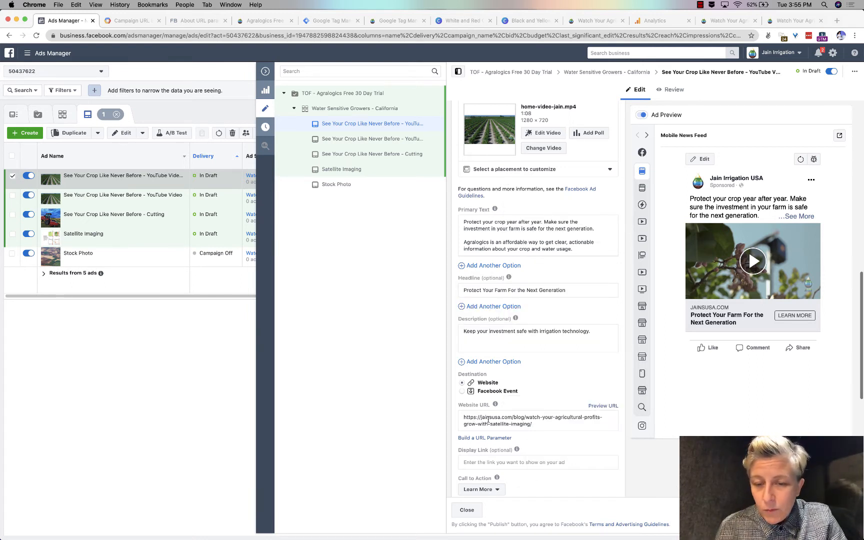
pyautogui.click(534, 422)
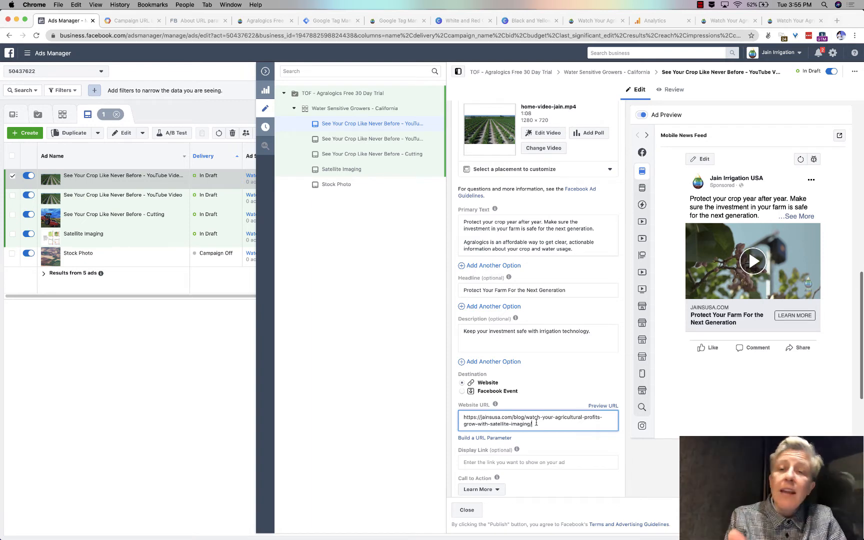
pyautogui.click(481, 439)
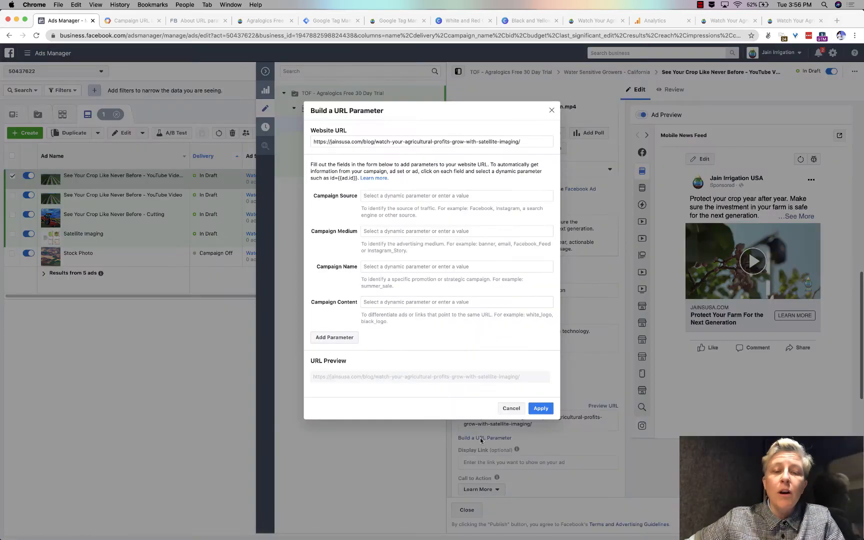
pyautogui.click(406, 196)
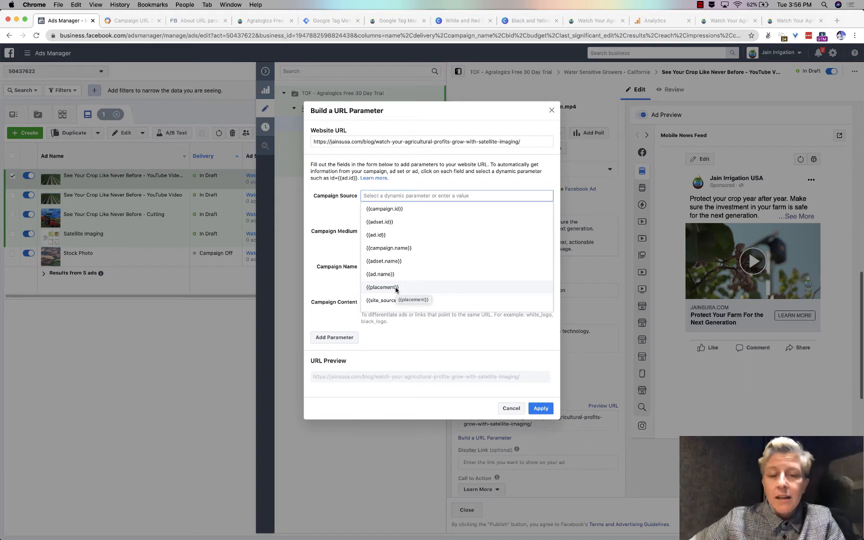
pyautogui.click(380, 300)
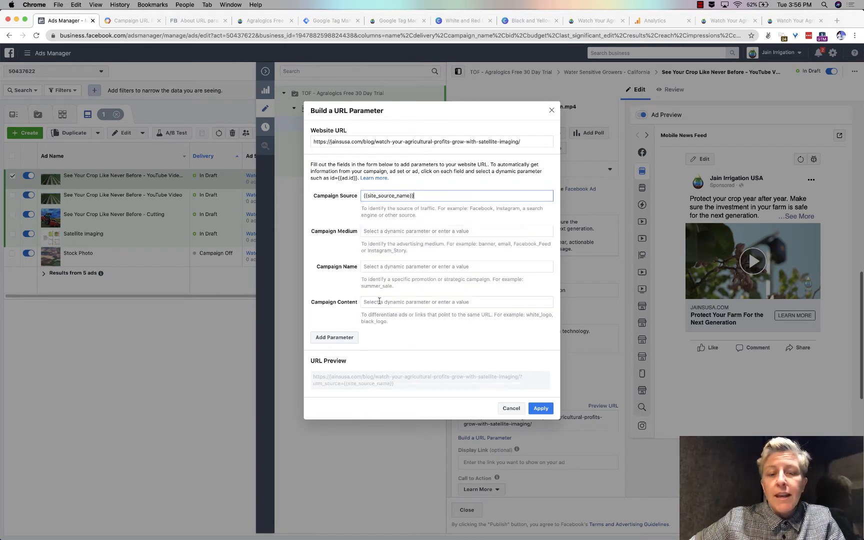
pyautogui.click(406, 234)
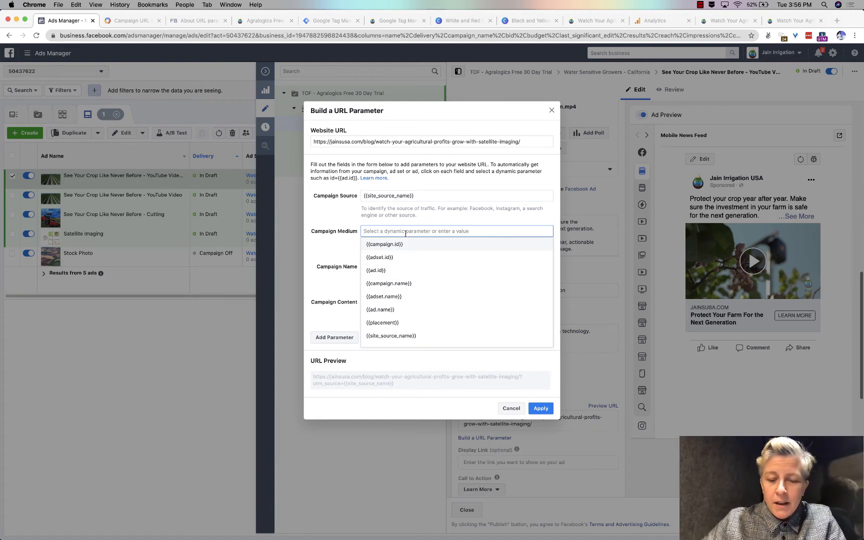
pyautogui.write('med')
pyautogui.doubleClick(406, 234)
pyautogui.press('BackSpace')
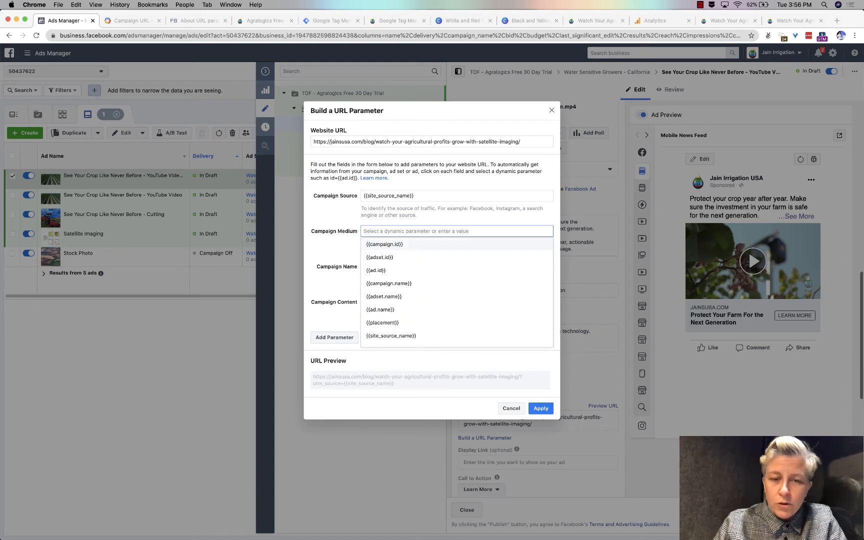
pyautogui.write('cam')
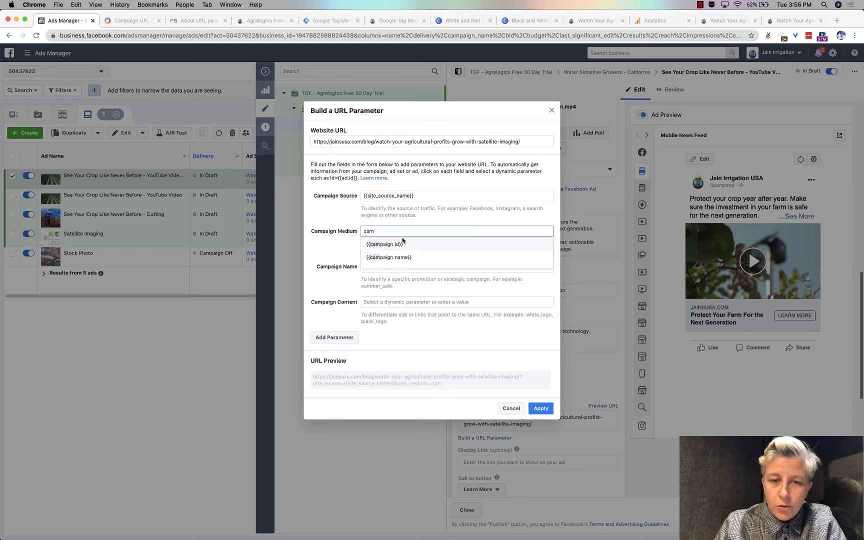
pyautogui.press('BackSpace')
pyautogui.press('BackSpace')
pyautogui.press('BackSpace')
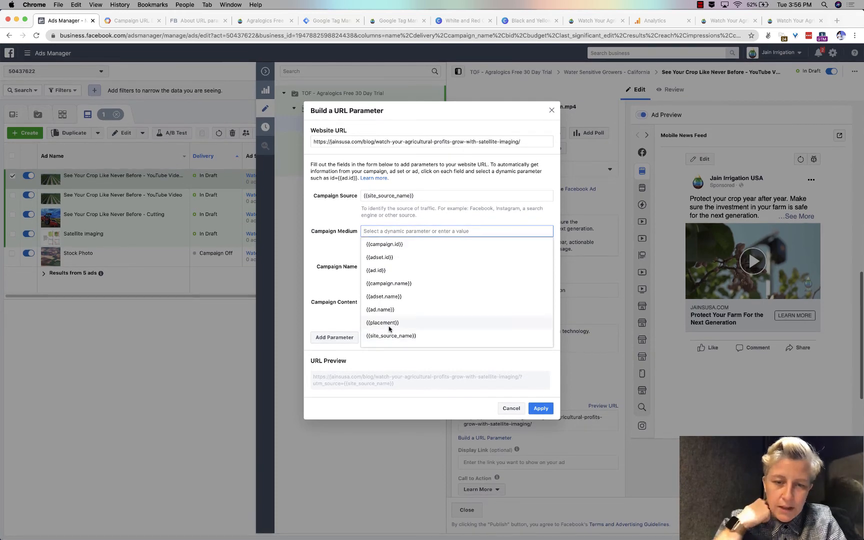
# Set the campaign medium to {{placement}} and the campaign name to {{campaign.name}}.
pyautogui.click(389, 327)
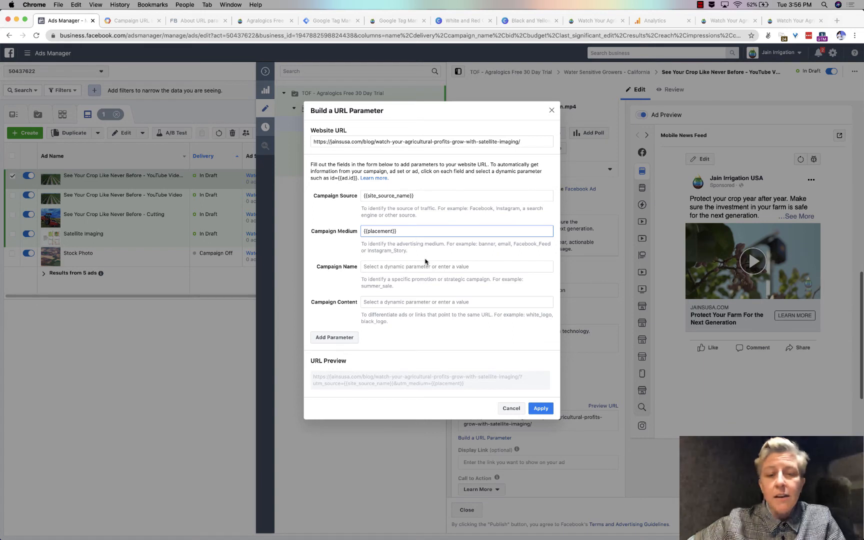
pyautogui.moveTo(432, 244); pyautogui.dragTo(399, 252)
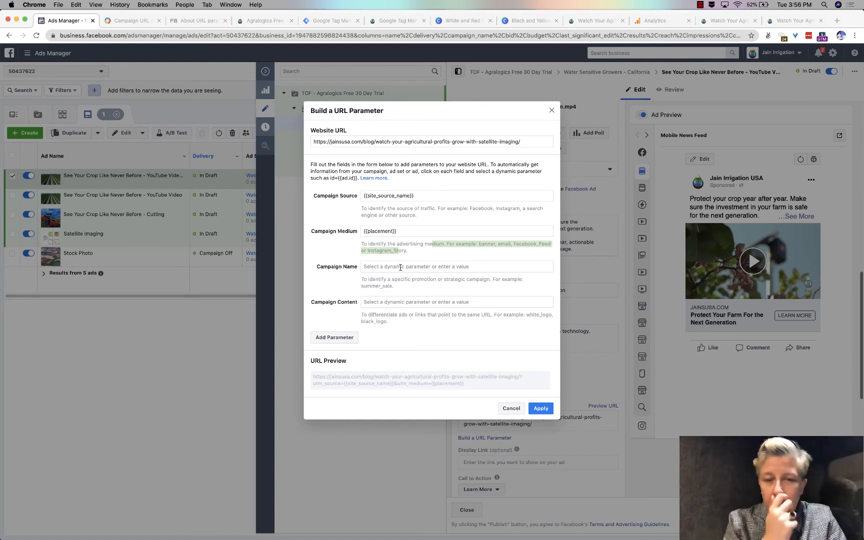
pyautogui.click(400, 266)
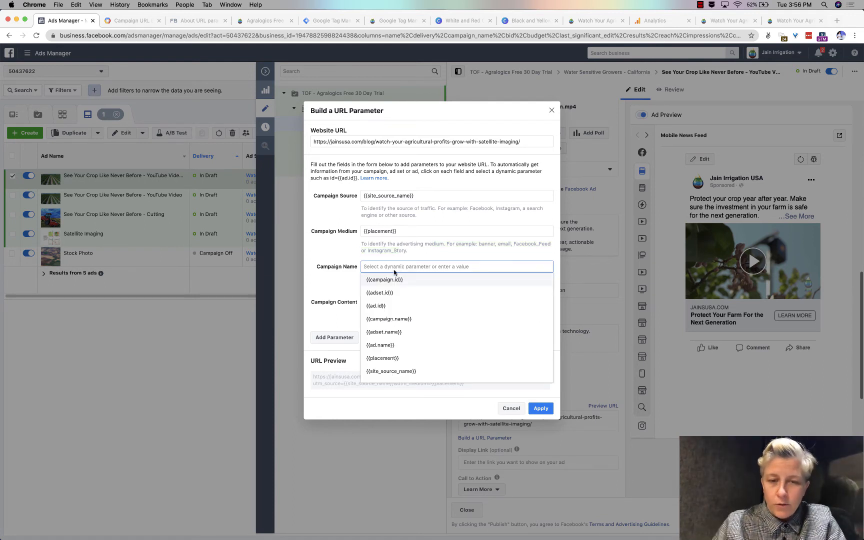
pyautogui.click(392, 319)
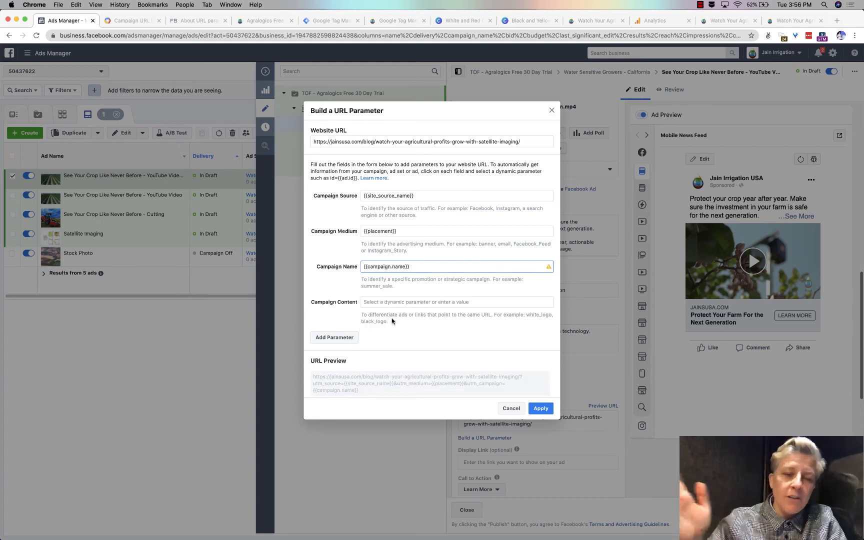
# Set the campaign content to the dynamic parameter {{adset.name}}.
pyautogui.click(395, 303)
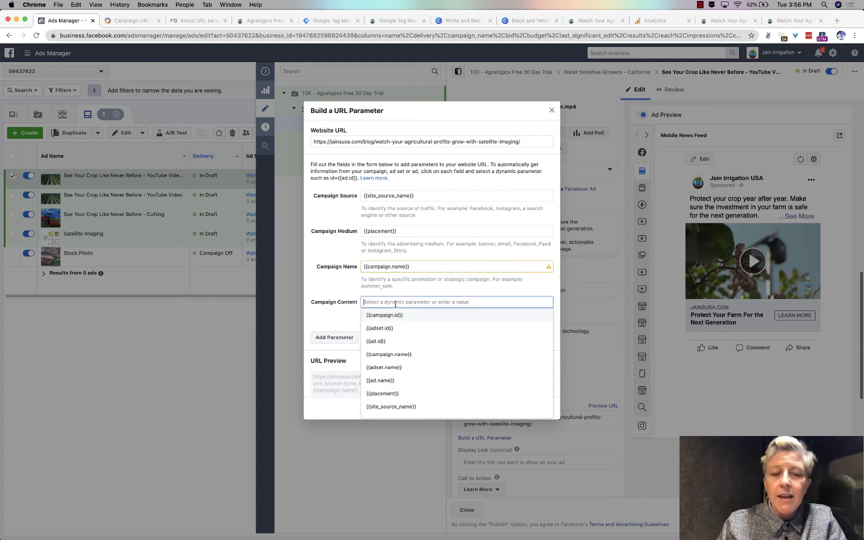
pyautogui.scroll(-1, 394, 353)
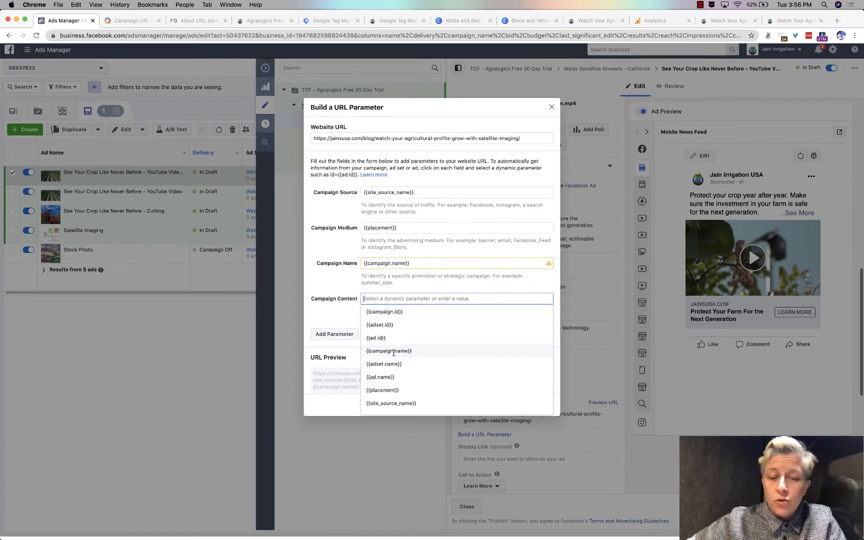
pyautogui.scroll(1, 396, 359)
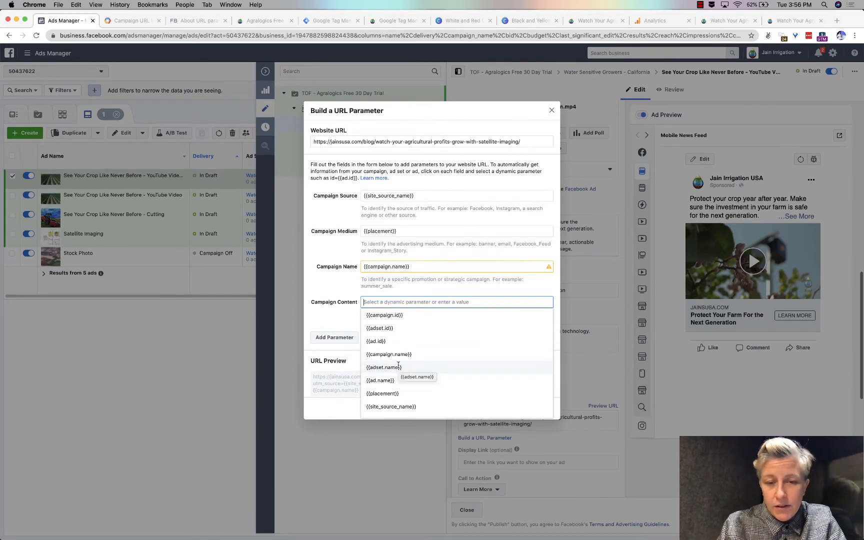
pyautogui.click(399, 366)
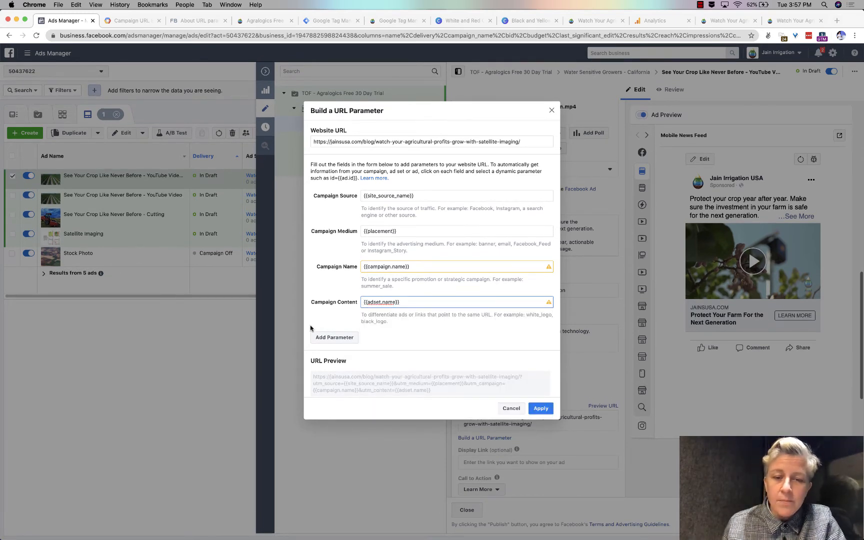
# Add an empty custom parameter row and apply the URL parameters to the ad's website URL.
pyautogui.click(324, 337)
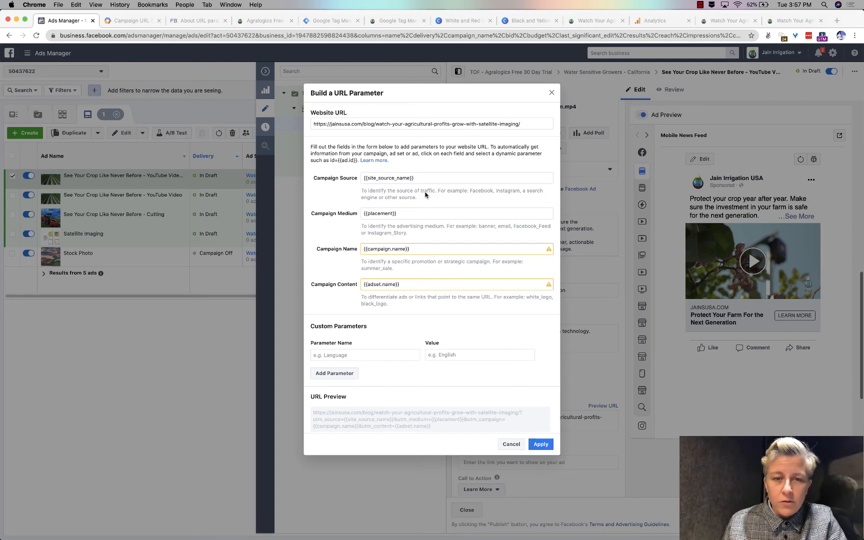
pyautogui.moveTo(548, 250)
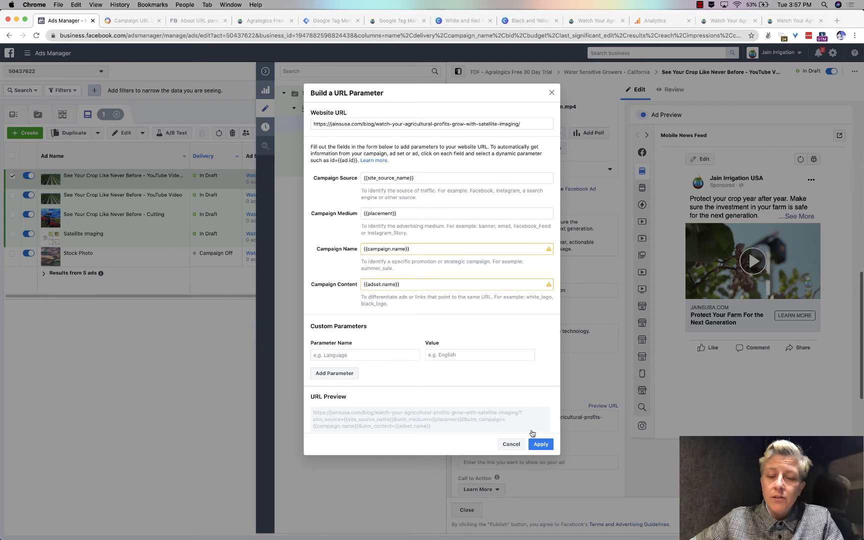
pyautogui.click(534, 445)
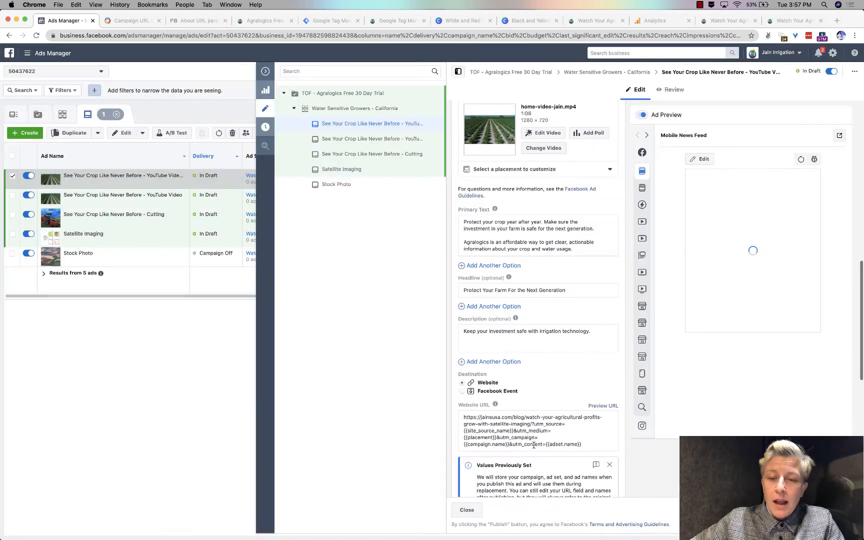
# Copy the ad's tagged website URL, load it in a new browser tab, and browse through the blog post.
pyautogui.tripleClick(504, 410)
pyautogui.hotkey('ctrl', 'c')
pyautogui.hotkey('ctrl', 't')
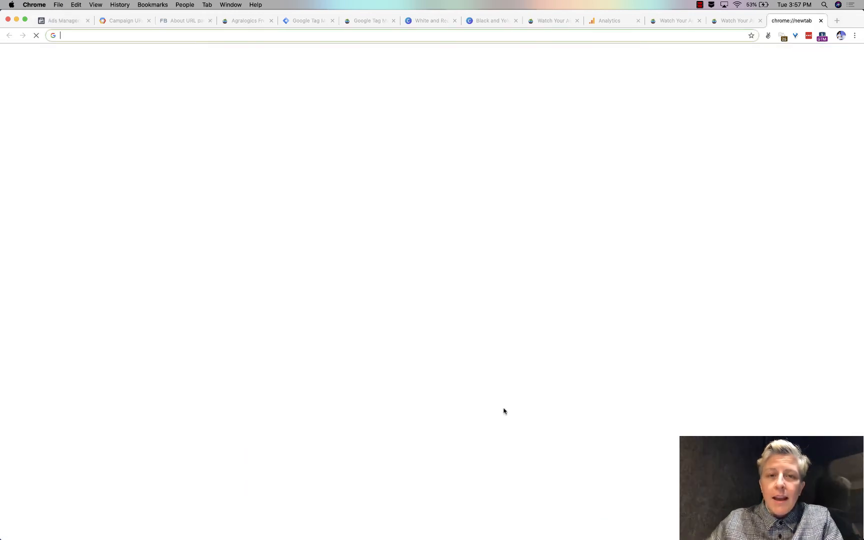
pyautogui.hotkey('ctrl', 'v')
pyautogui.press('Return')
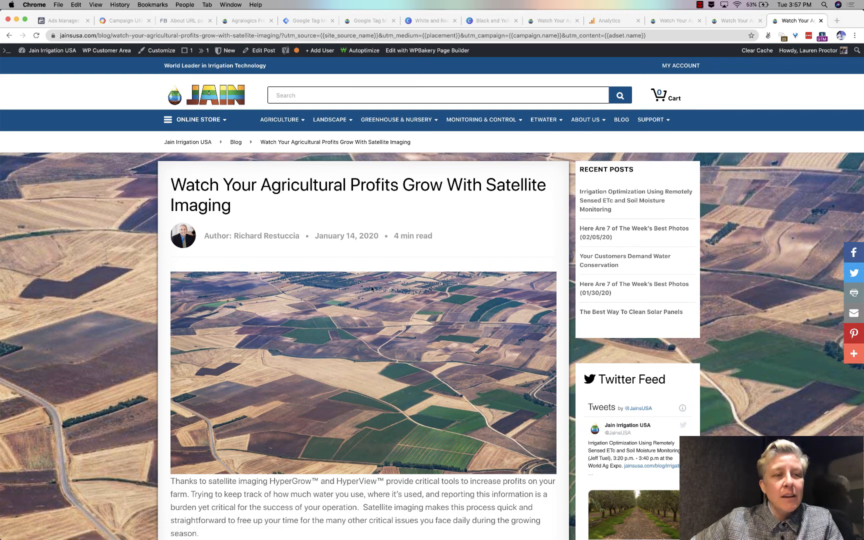
pyautogui.scroll(-5, 372, 289)
pyautogui.scroll(-15, 372, 289)
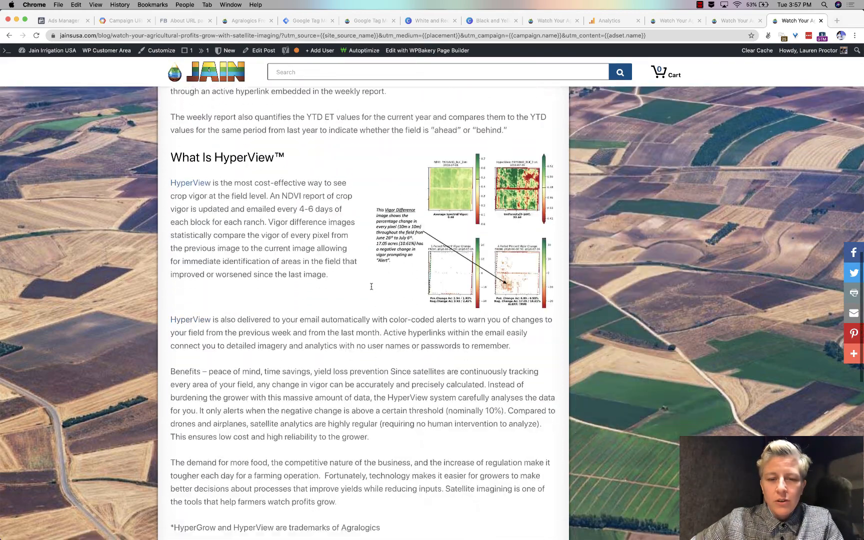
# Close the blog post tab and switch to Google Analytics to open the realtime Traffic Sources report.
pyautogui.press('super+w')
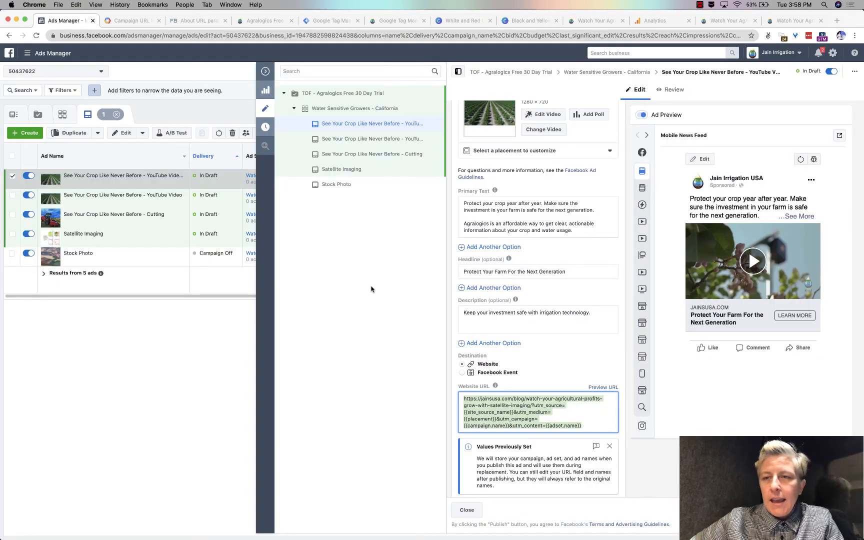
pyautogui.click(668, 21)
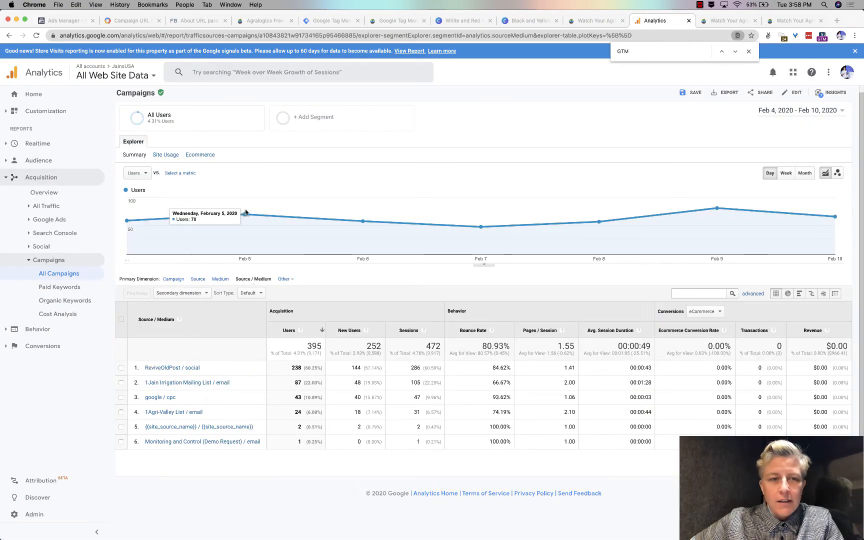
pyautogui.click(36, 144)
pyautogui.click(44, 158)
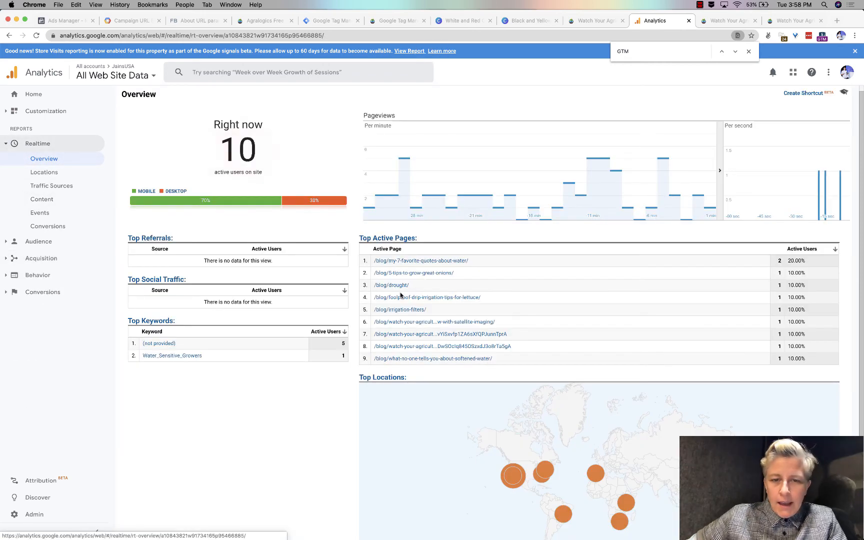
pyautogui.click(31, 192)
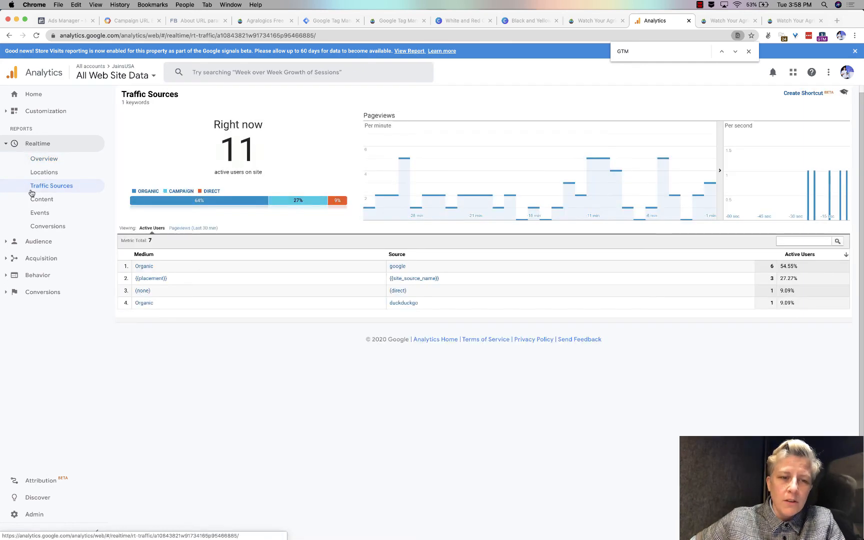